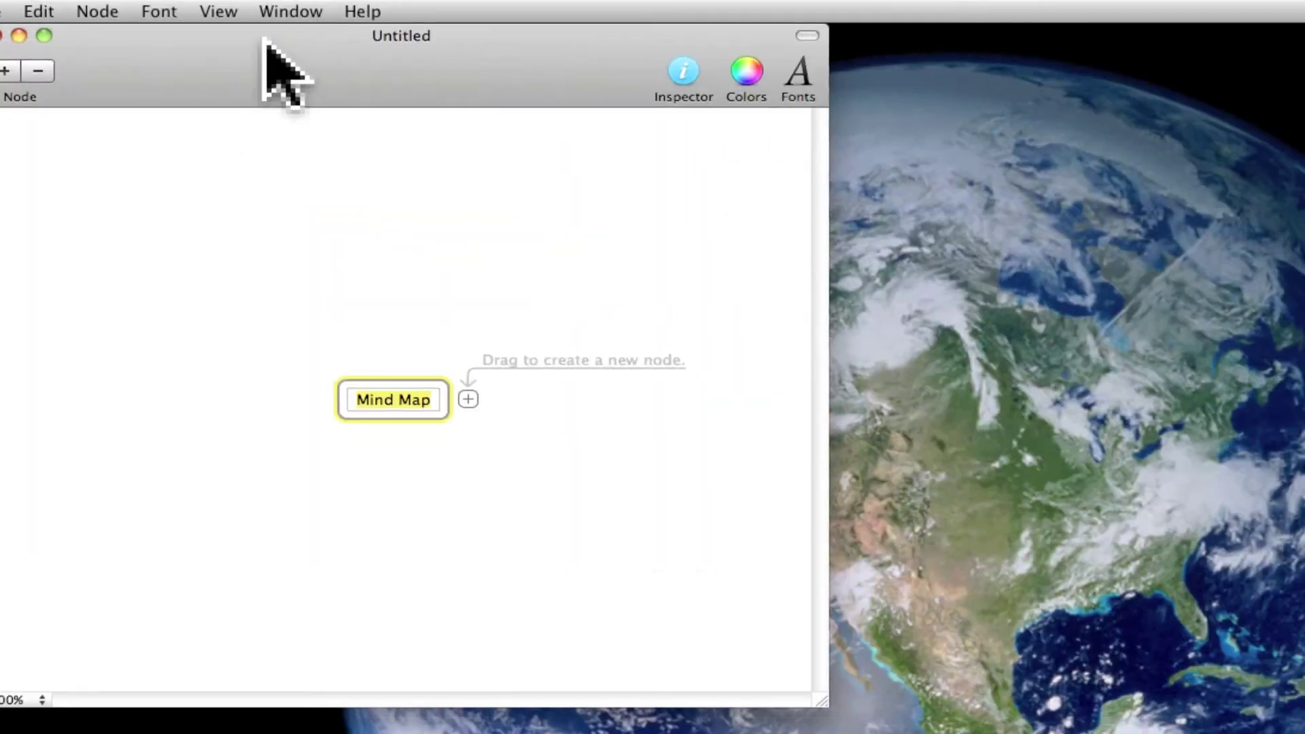
# Step: Name the central node Mactutor30 and branch off child nodes named Reviews and Tutorials
pyautogui.moveTo(265, 41); pyautogui.dragTo(530, 48)
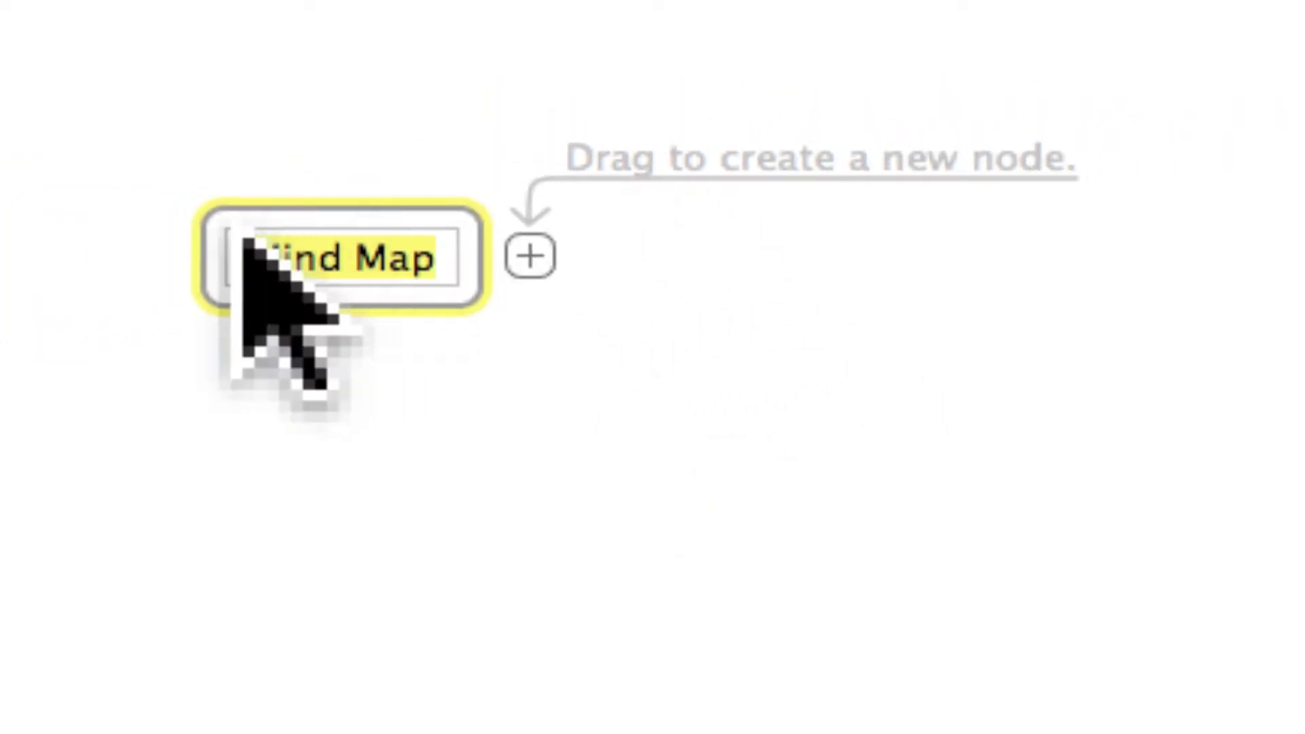
pyautogui.rightClick(320, 256)
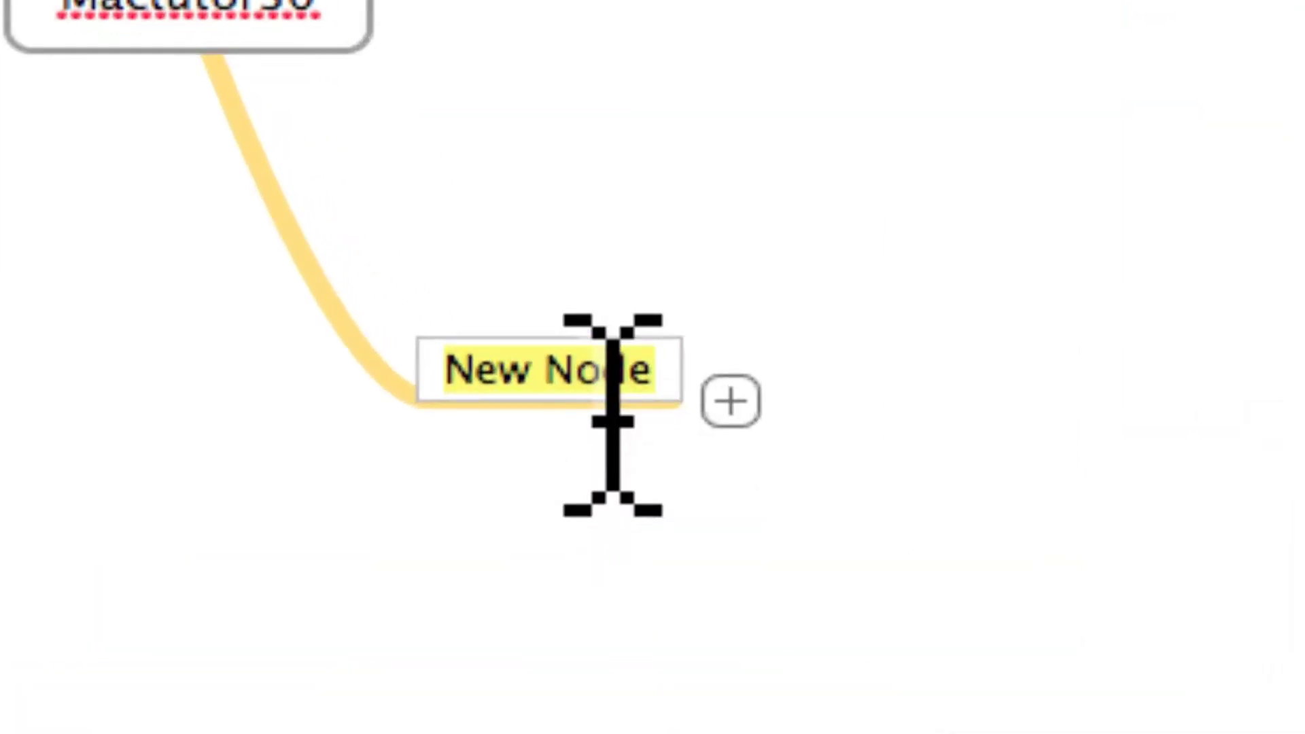
pyautogui.click(604, 400)
pyautogui.moveTo(625, 402); pyautogui.dragTo(553, 401)
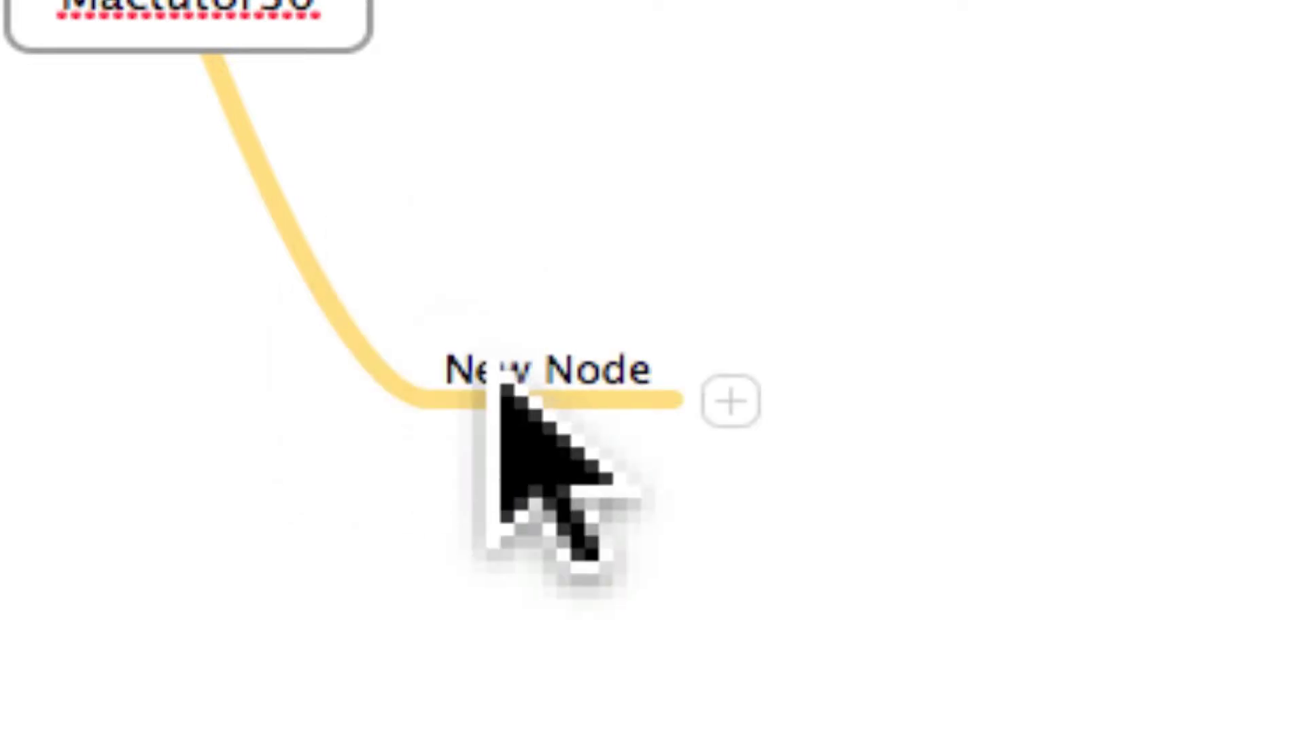
pyautogui.click(608, 405)
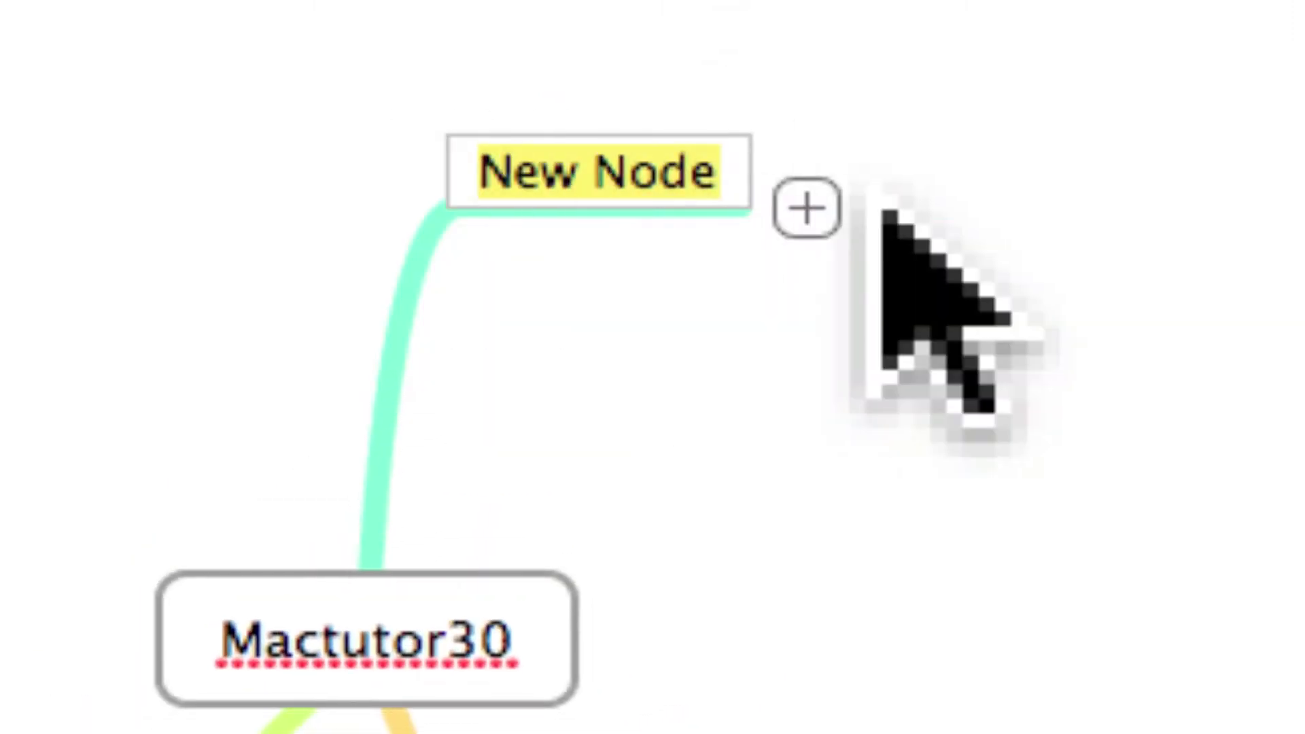
# Step: Name the new node above the central node GIVEAWAYS, and select all nodes of the map
pyautogui.write('GIVEAWAYS')
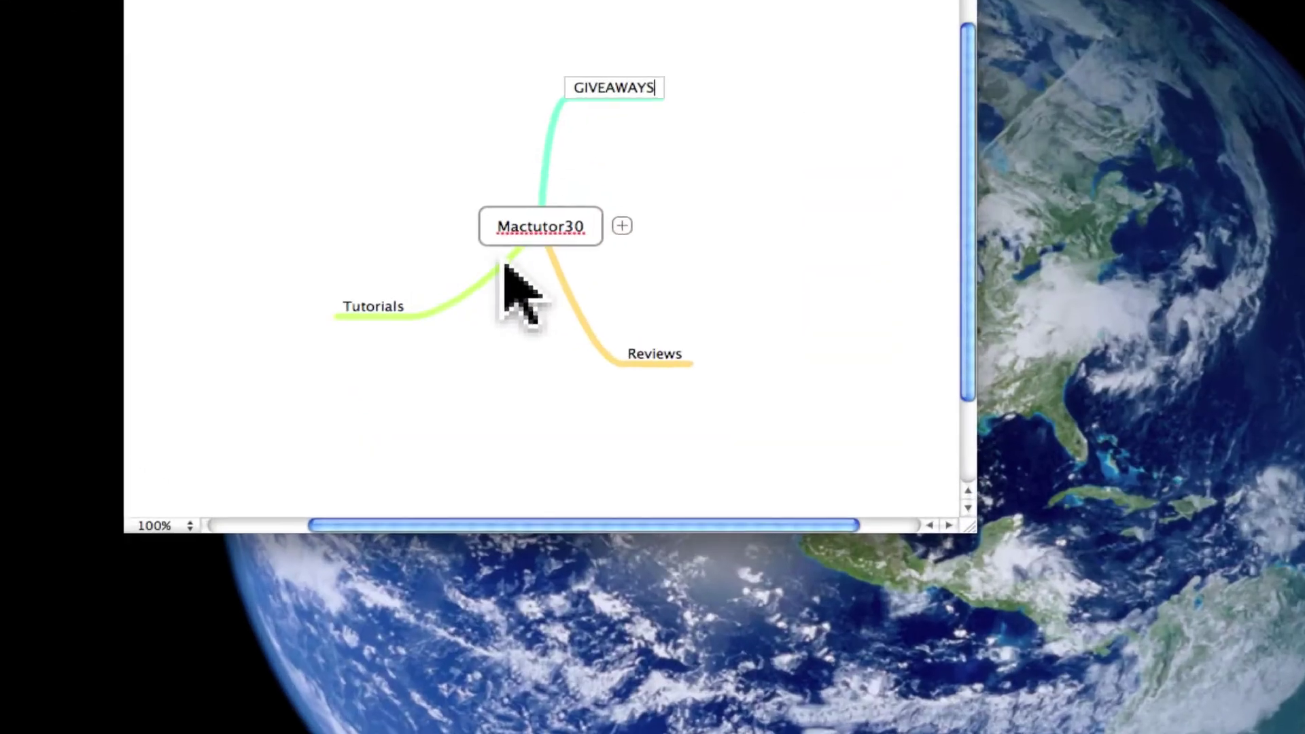
pyautogui.click(299, 654)
pyautogui.scroll(-5, 435, 156)
pyautogui.scroll(6, 500, 120)
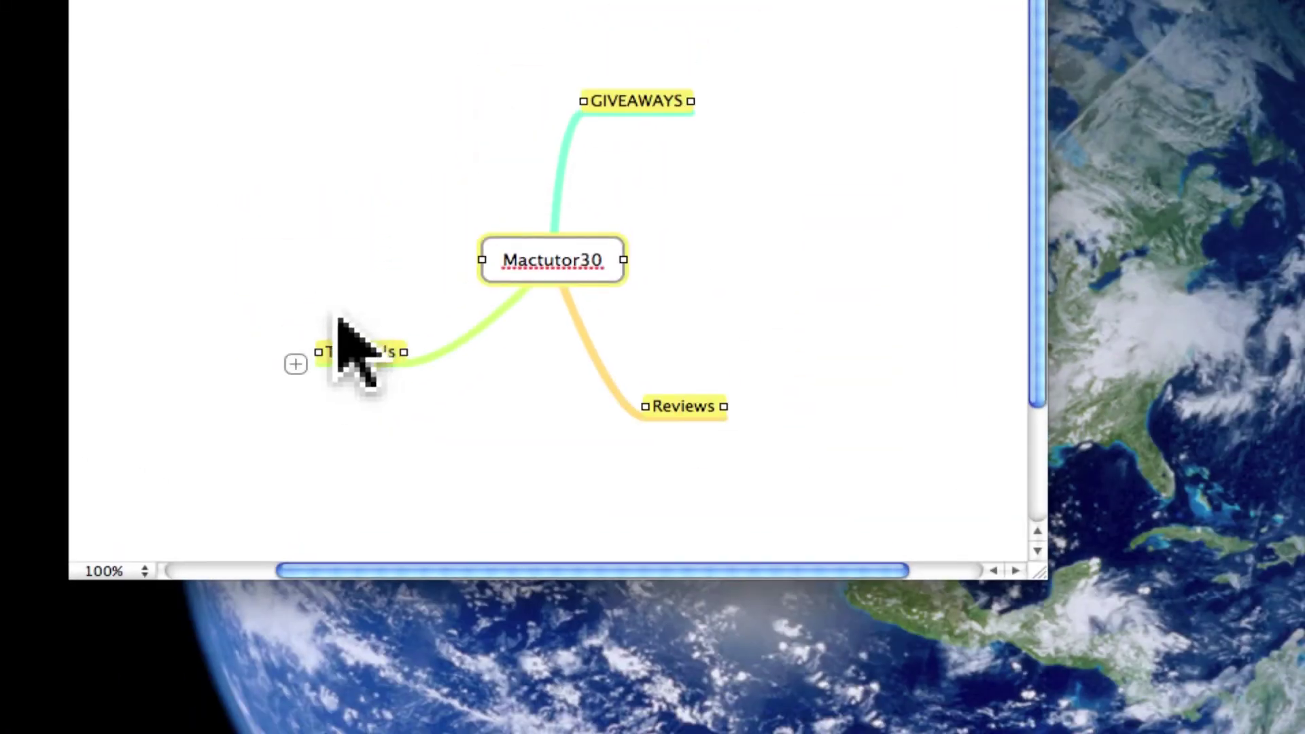
pyautogui.scroll(2, 338, 318)
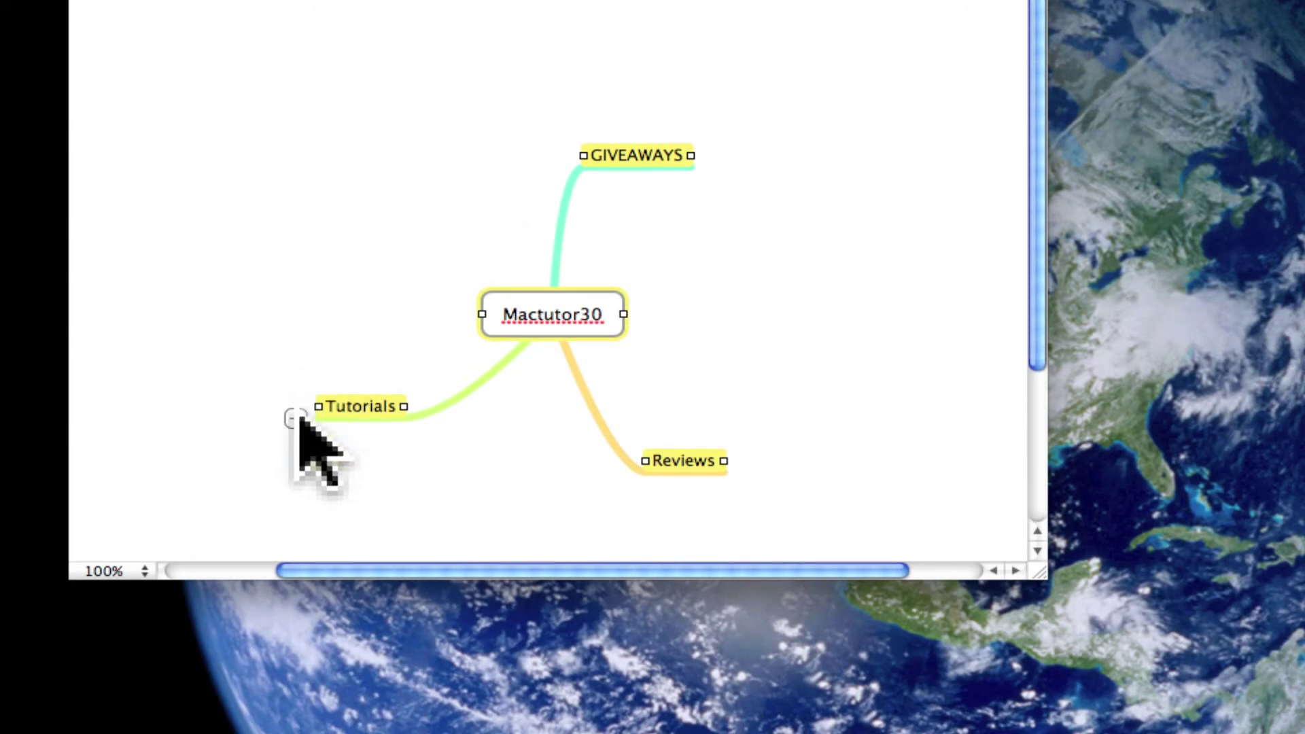
# Step: Add four child nodes around the Tutorials node, keeping the default name New Node
pyautogui.moveTo(294, 416); pyautogui.dragTo(247, 473)
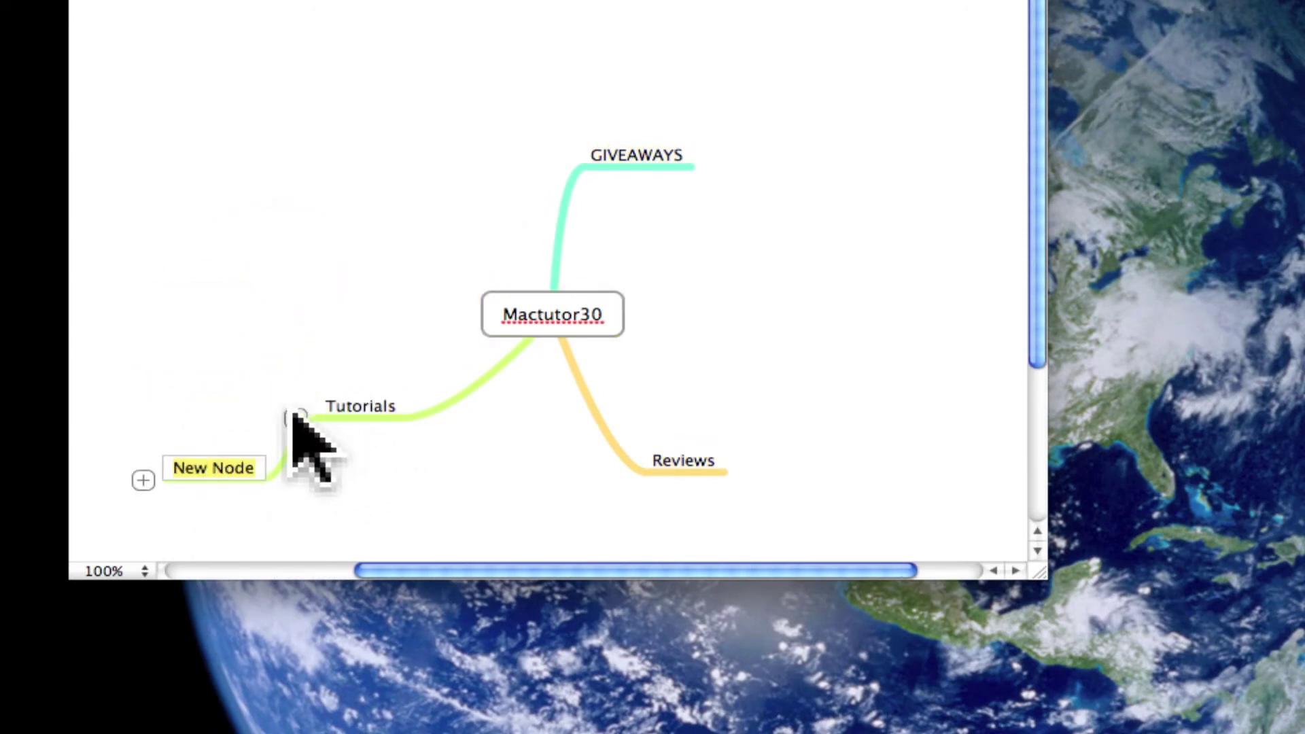
pyautogui.moveTo(293, 416); pyautogui.dragTo(394, 475)
pyautogui.moveTo(295, 418); pyautogui.dragTo(213, 342)
pyautogui.moveTo(308, 406); pyautogui.dragTo(356, 369)
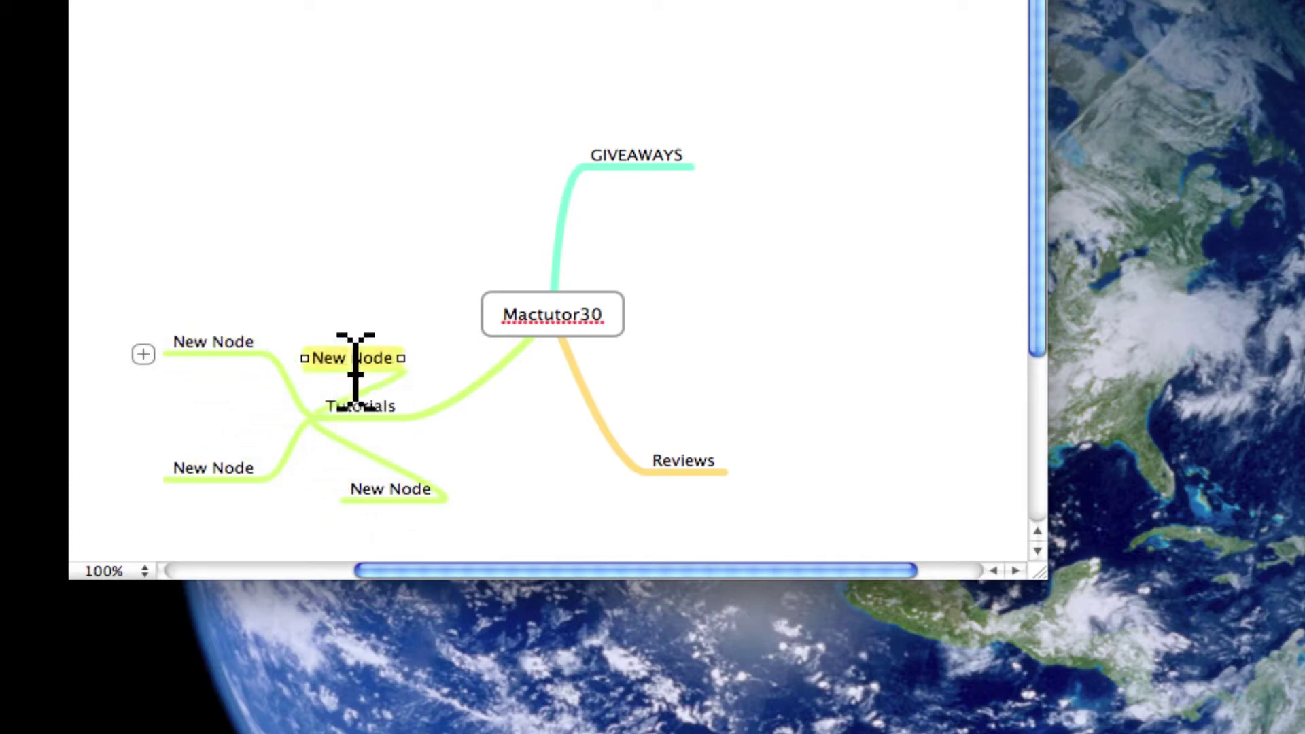
# Step: Add four child nodes around the GIVEAWAYS node, keeping the default name New Node
pyautogui.moveTo(712, 167); pyautogui.dragTo(809, 102)
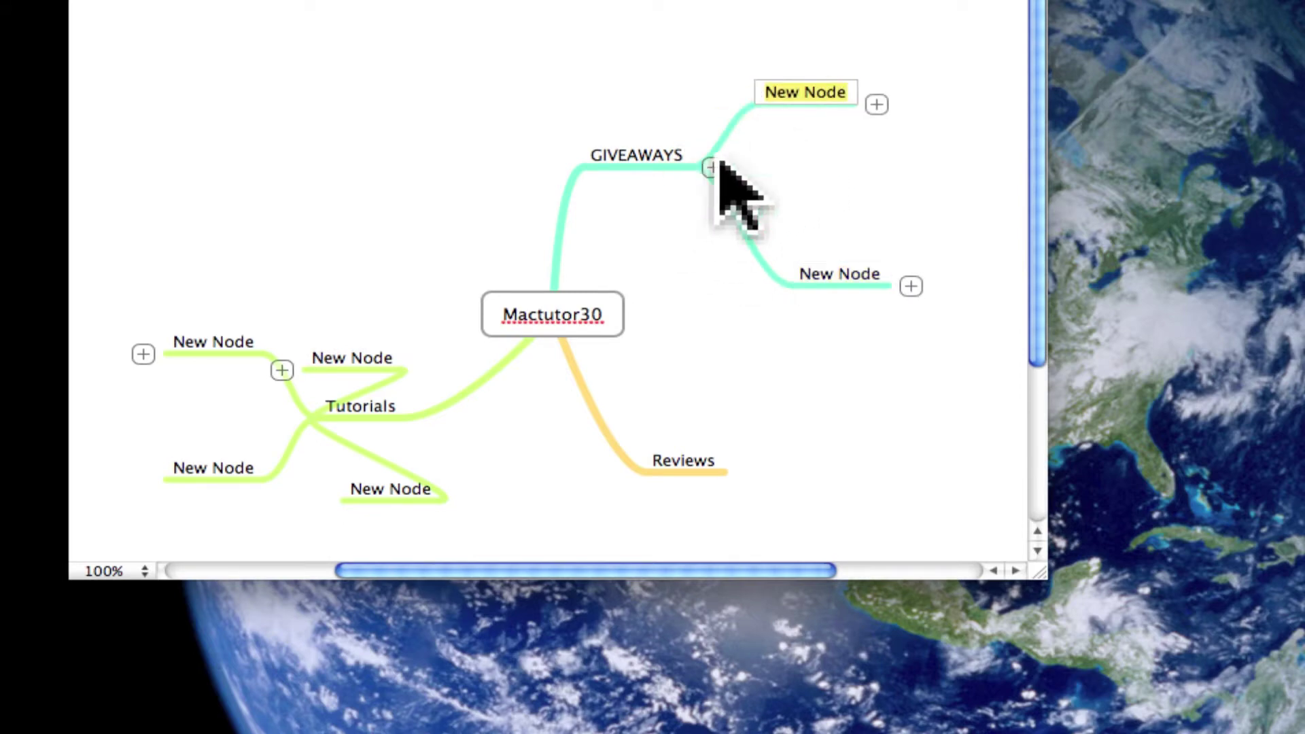
pyautogui.moveTo(718, 163); pyautogui.dragTo(649, 268)
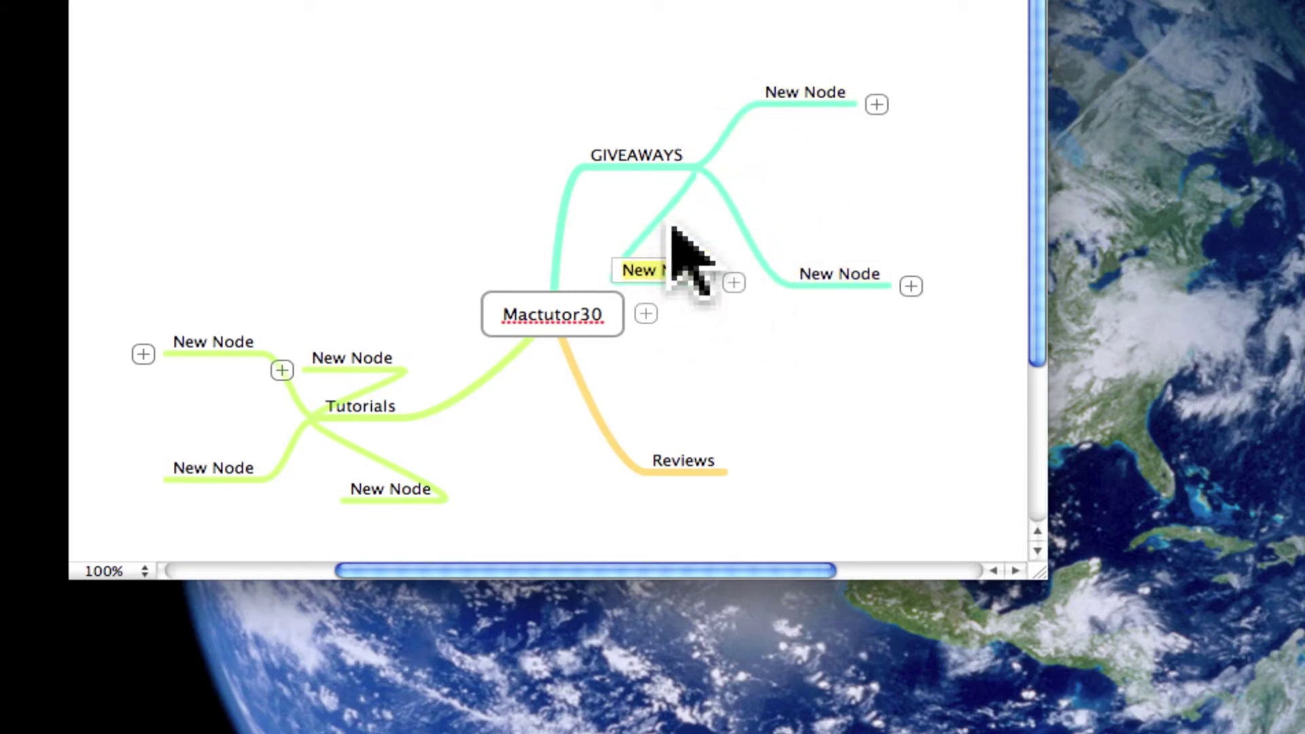
pyautogui.moveTo(709, 161); pyautogui.dragTo(576, 63)
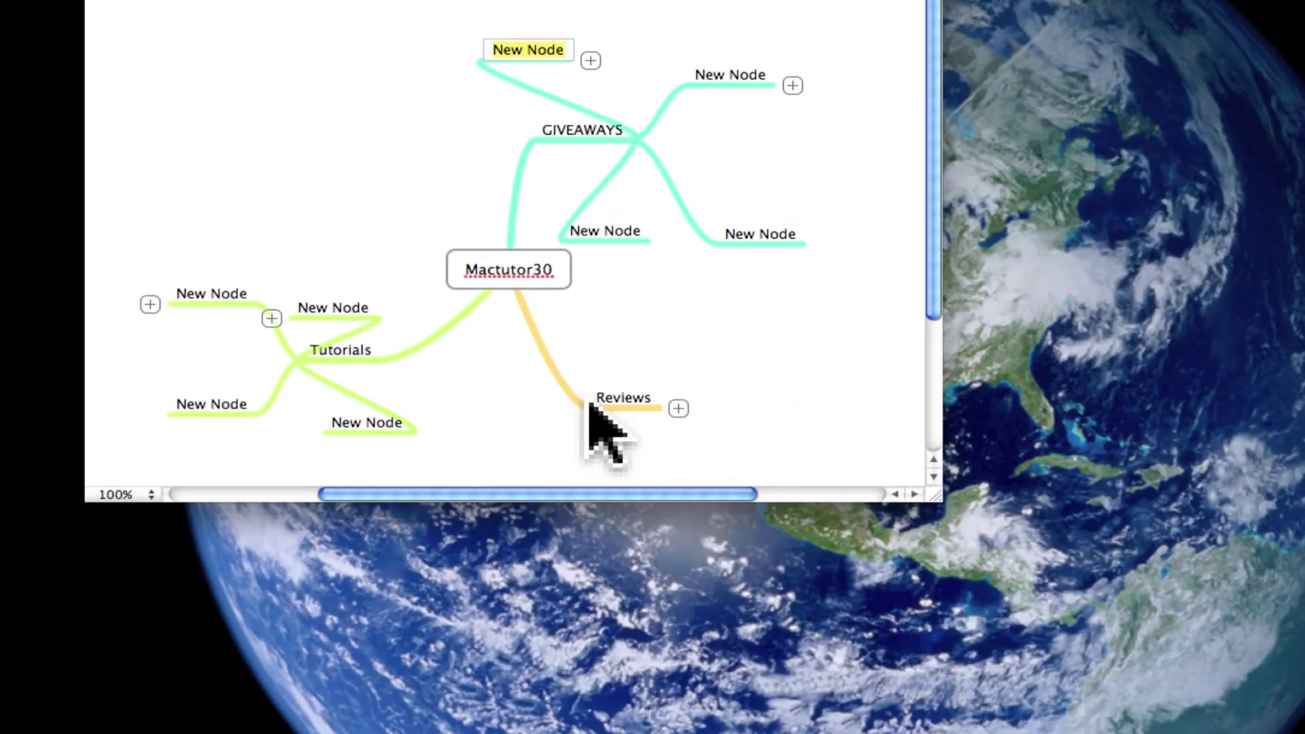
# Step: Add four child nodes around the Reviews node, keeping the default name New Node
pyautogui.moveTo(670, 410); pyautogui.dragTo(784, 308)
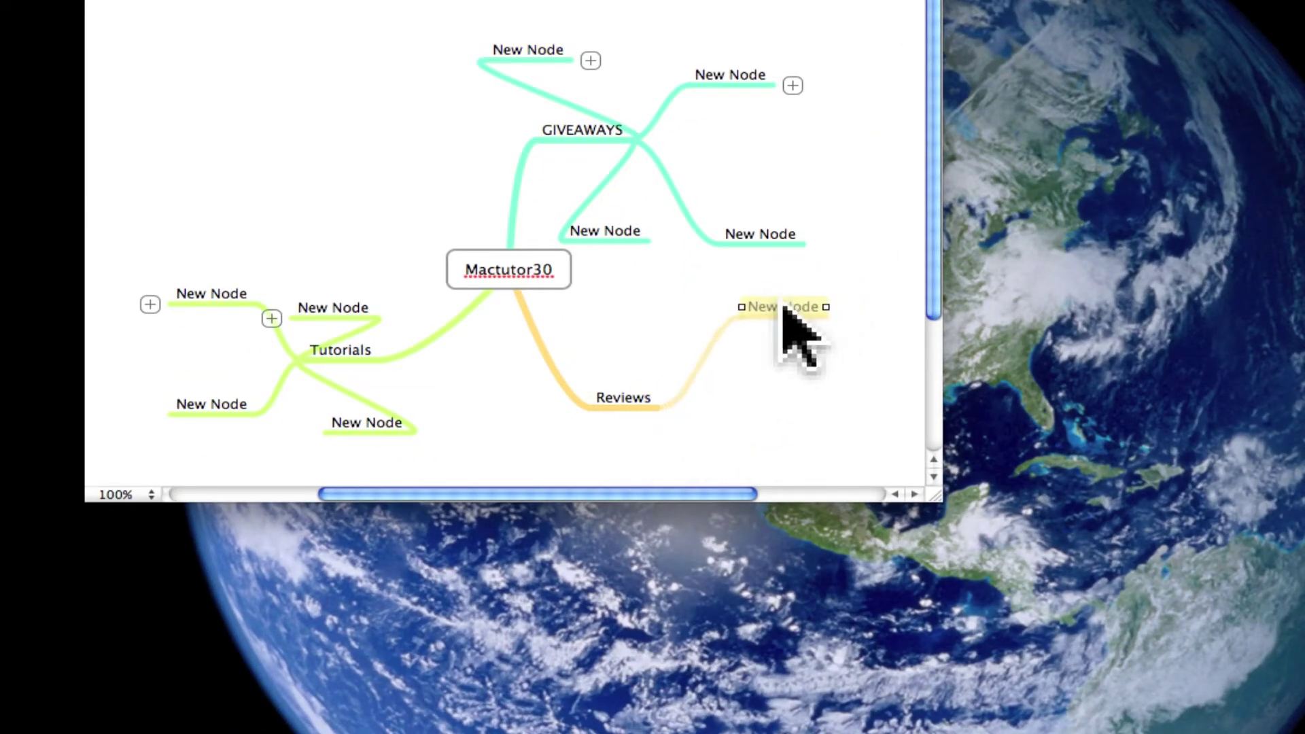
pyautogui.rightClick(677, 416)
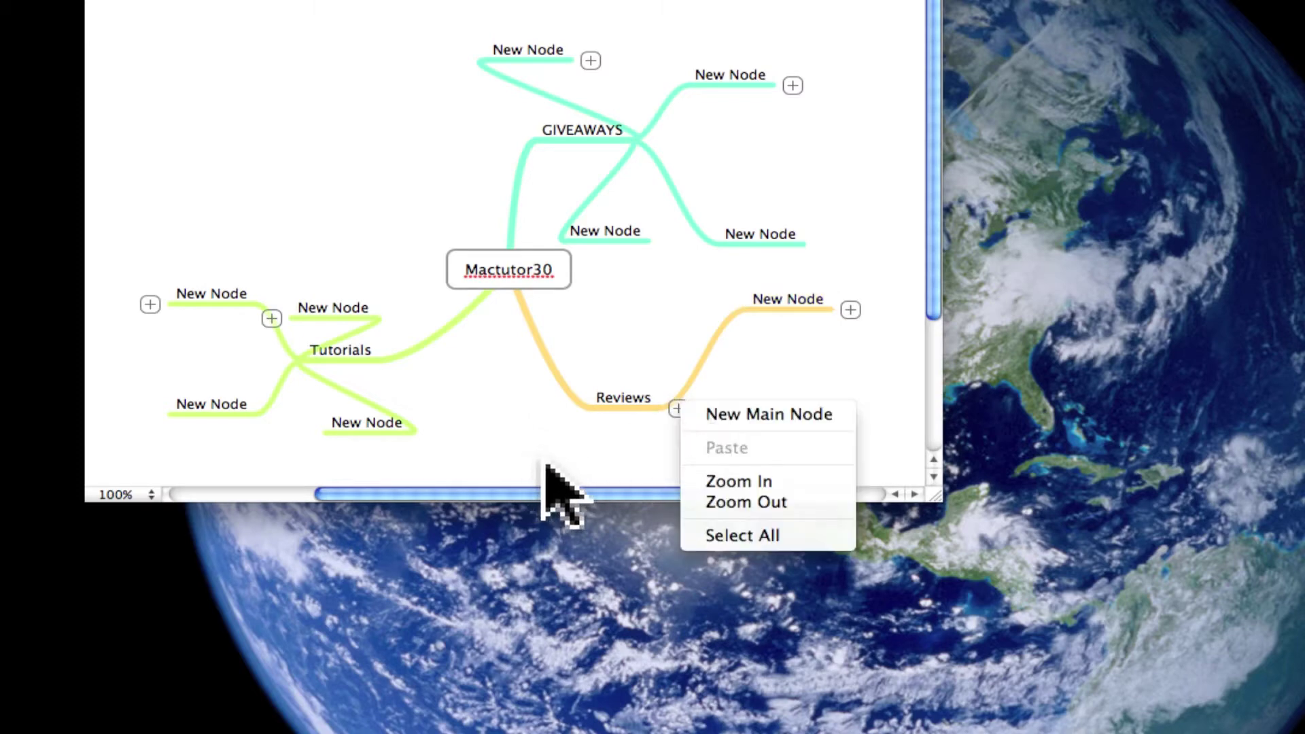
pyautogui.click(592, 436)
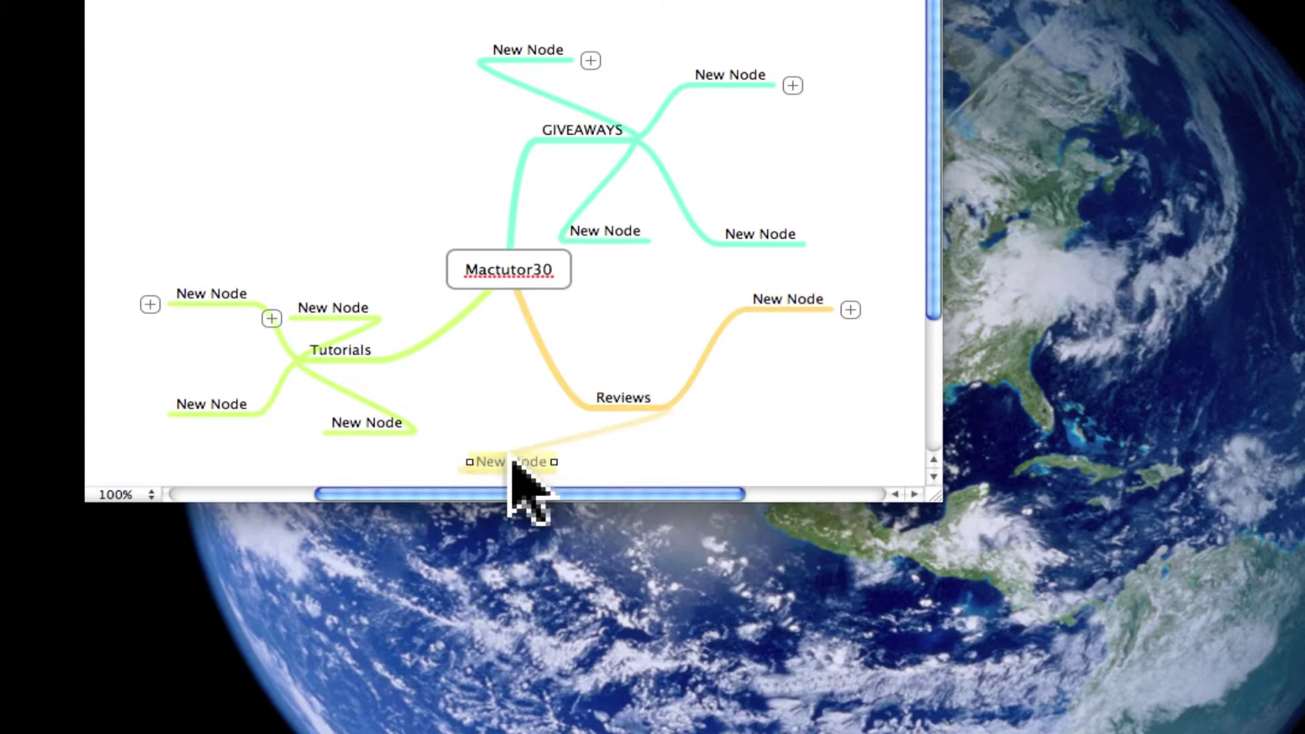
pyautogui.moveTo(562, 459); pyautogui.dragTo(563, 459)
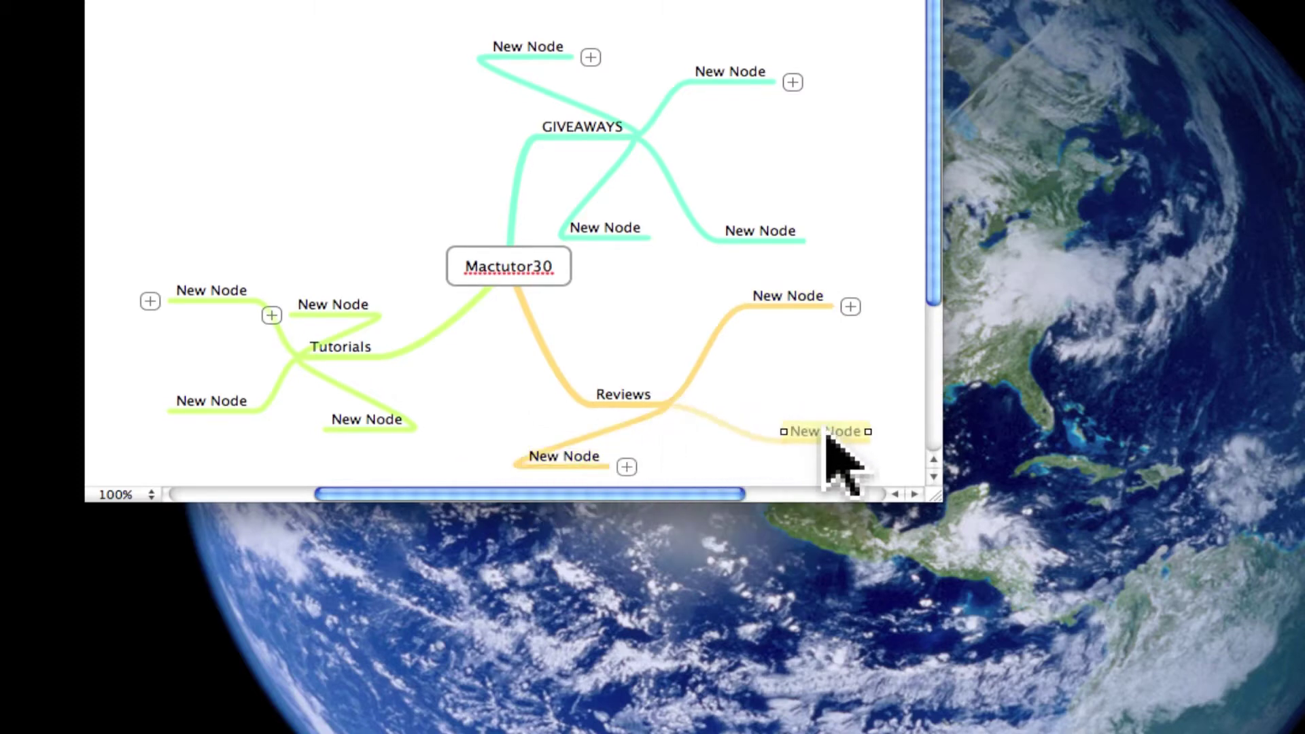
pyautogui.moveTo(826, 435); pyautogui.dragTo(816, 469)
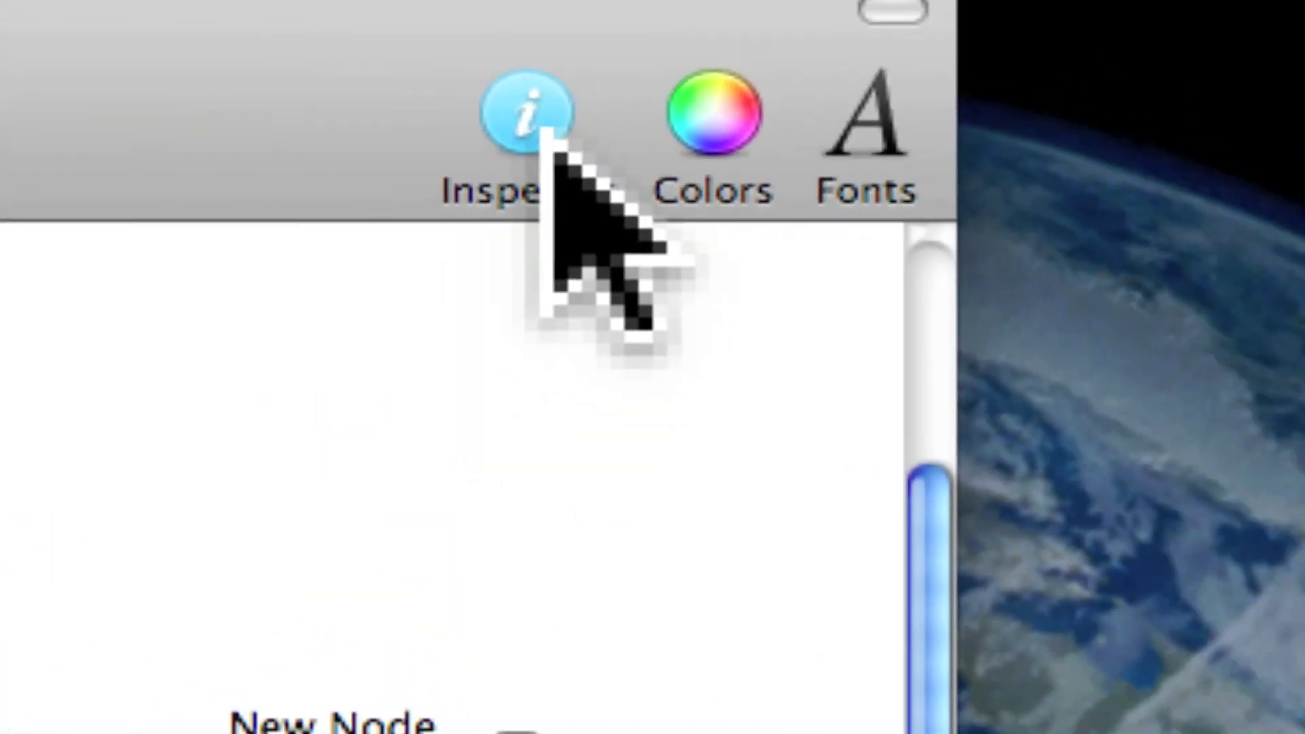
# Step: Show the color picker and add a fifth child node to GIVEAWAYS
pyautogui.click(721, 112)
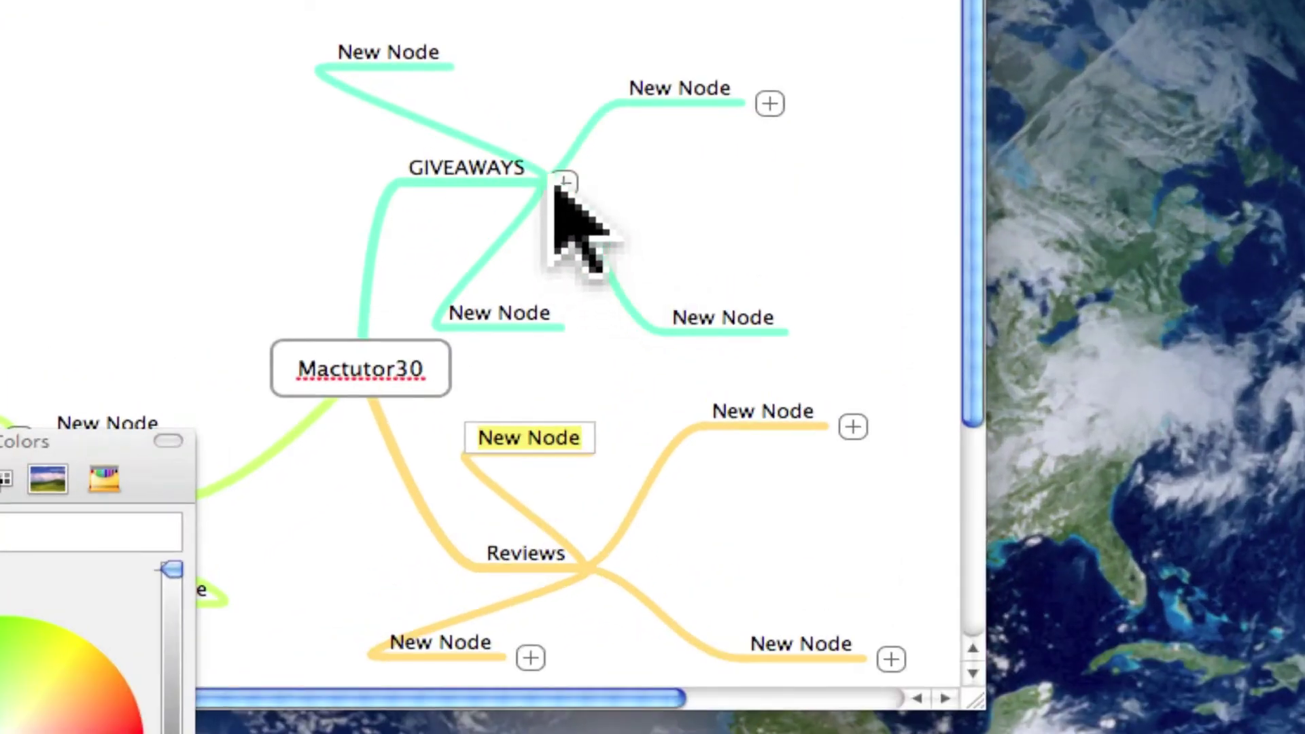
pyautogui.click(559, 181)
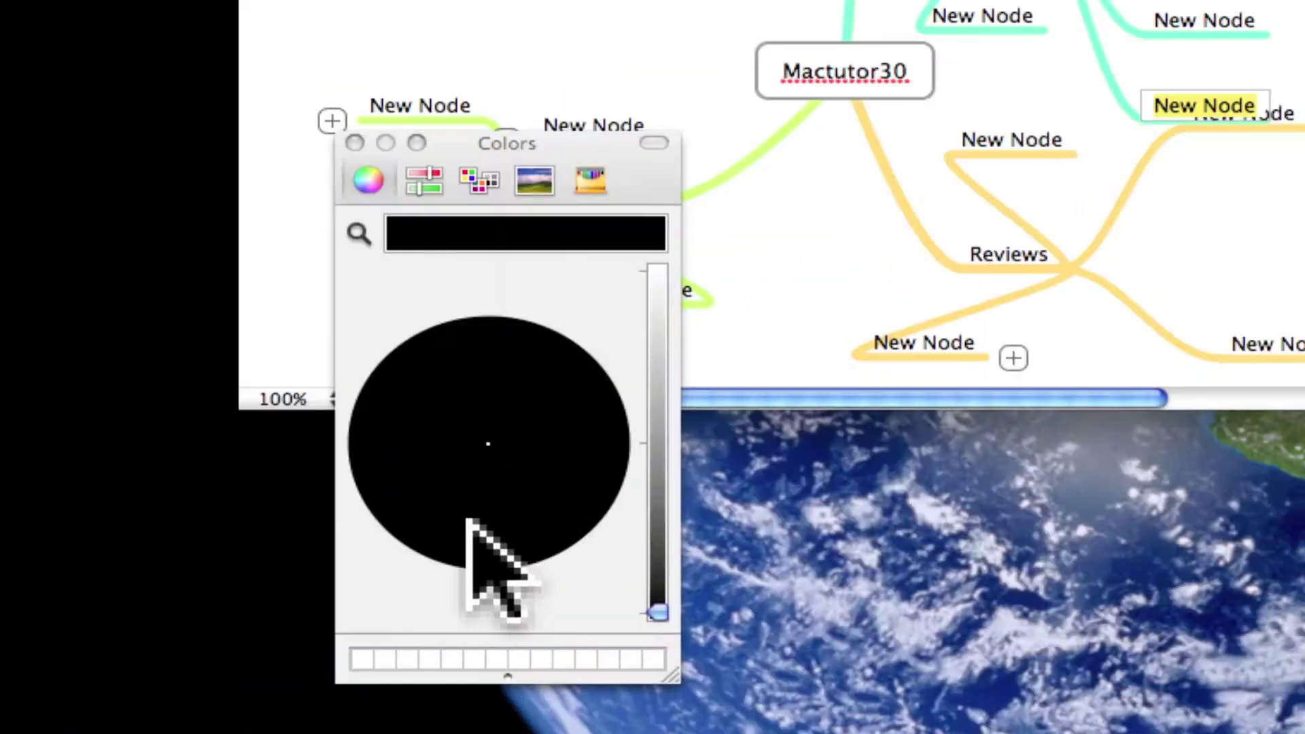
# Step: Select all nodes, color their branch lines black and close the color picker
pyautogui.moveTo(659, 435); pyautogui.dragTo(639, 664)
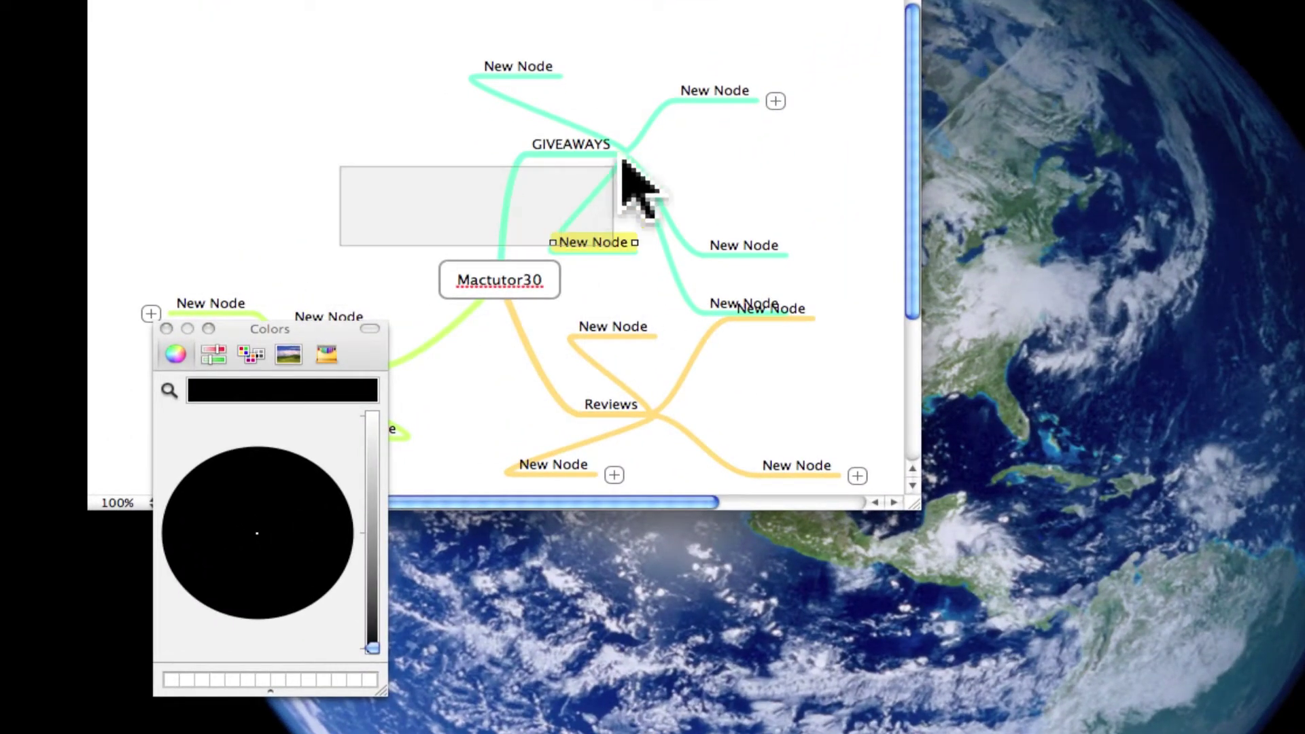
pyautogui.moveTo(622, 162); pyautogui.dragTo(620, 146)
pyautogui.press('super+a')
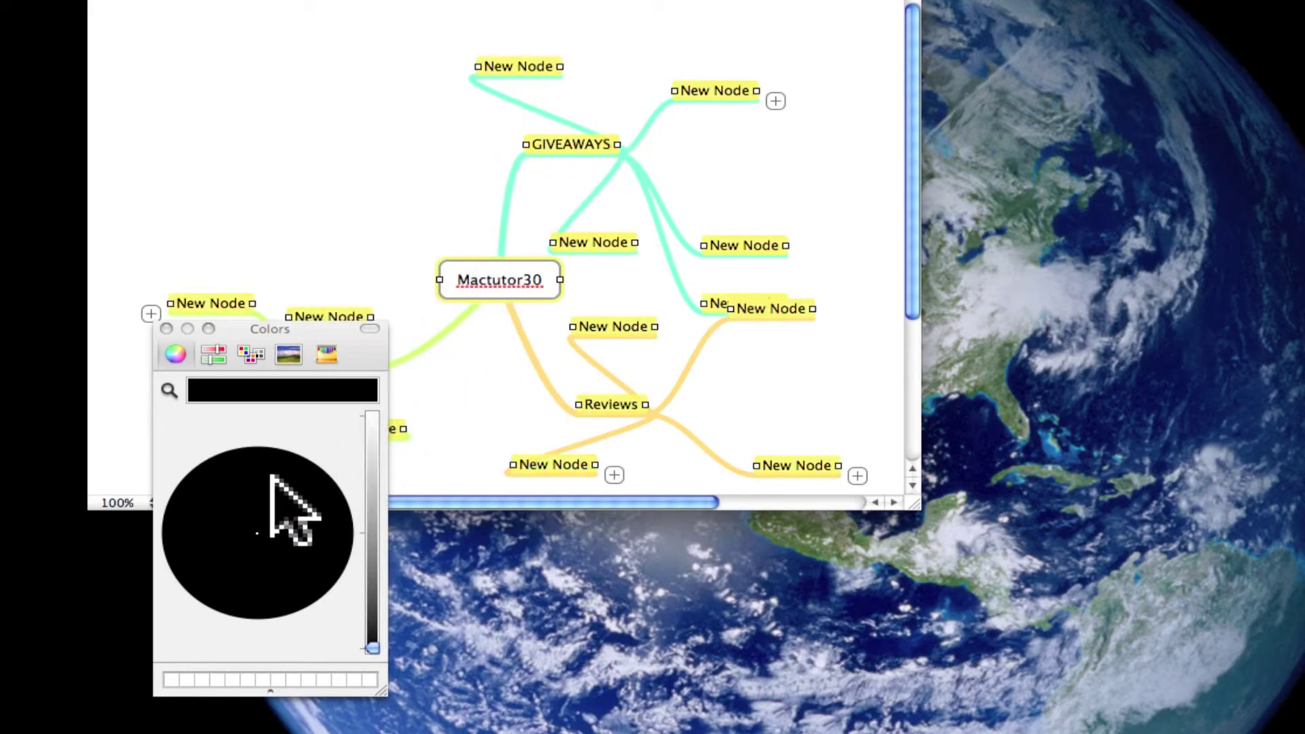
pyautogui.moveTo(384, 472); pyautogui.dragTo(435, 680)
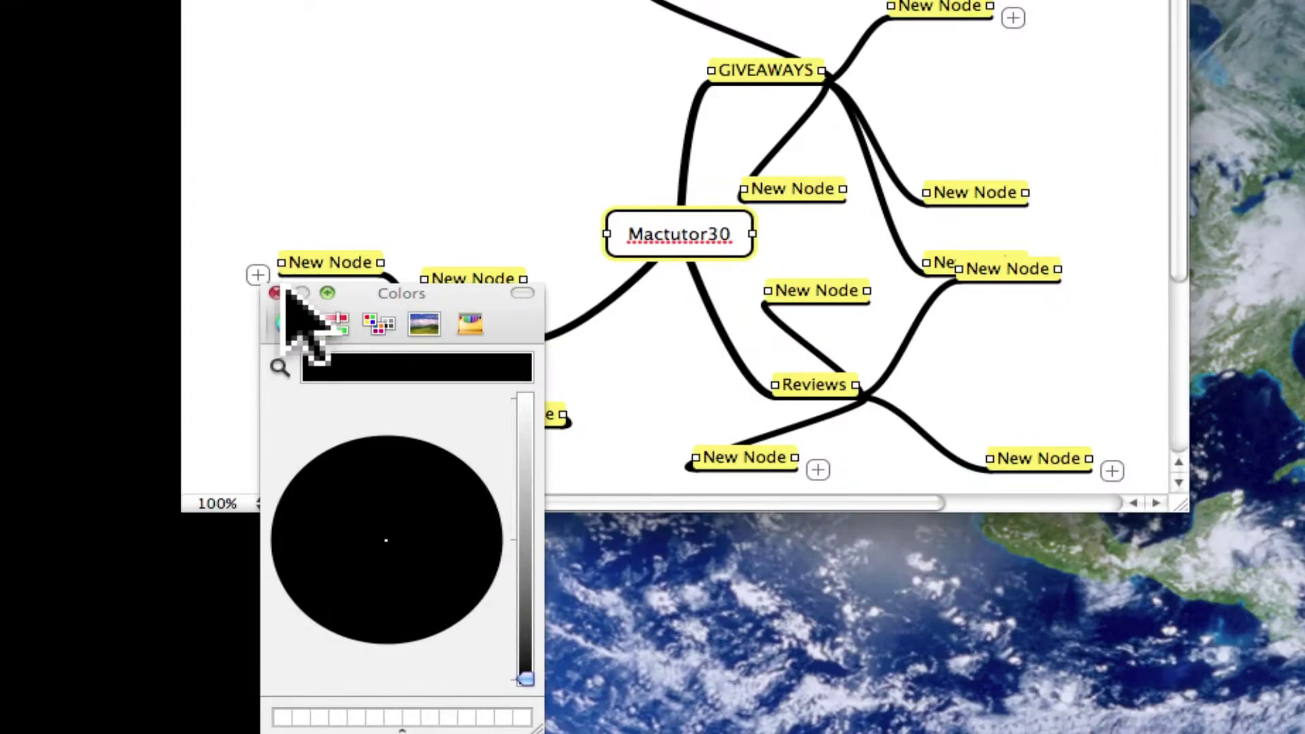
pyautogui.click(27, 507)
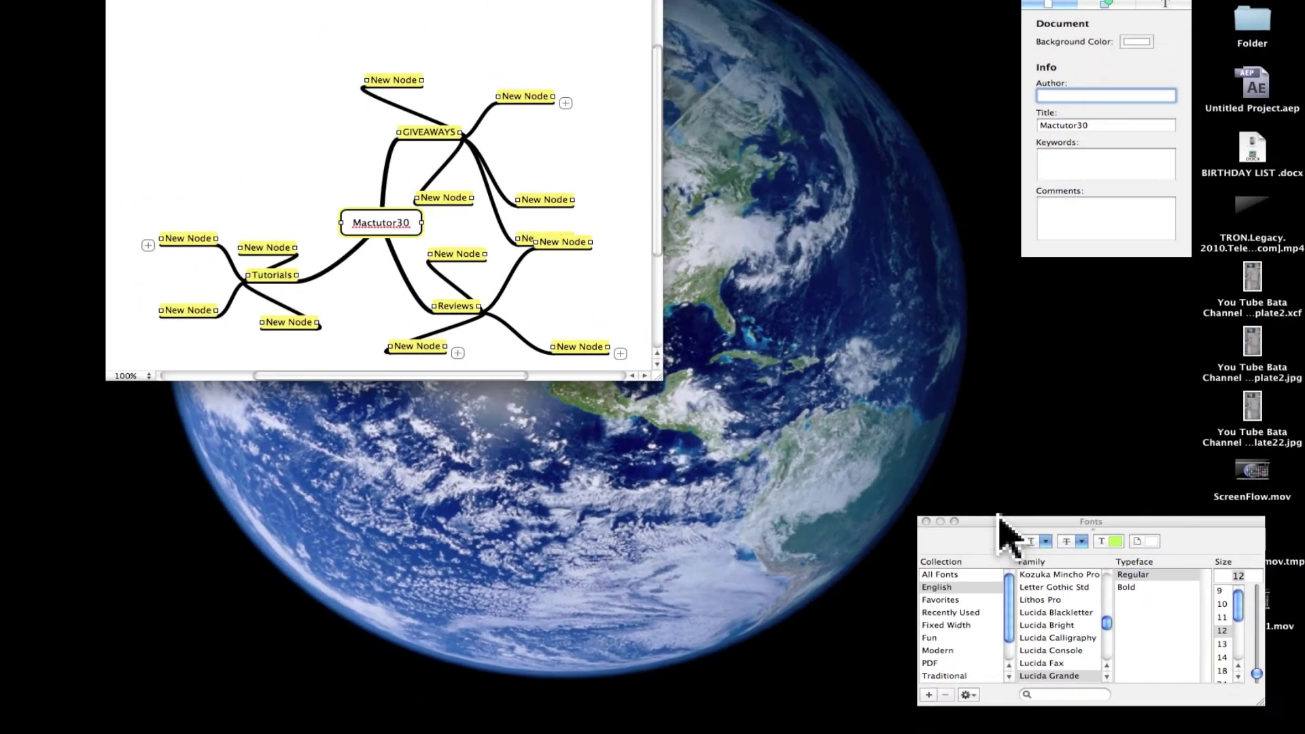
# Step: Bring the font settings next to the map and set the text size of all selected nodes to 9
pyautogui.moveTo(999, 521); pyautogui.dragTo(544, 210)
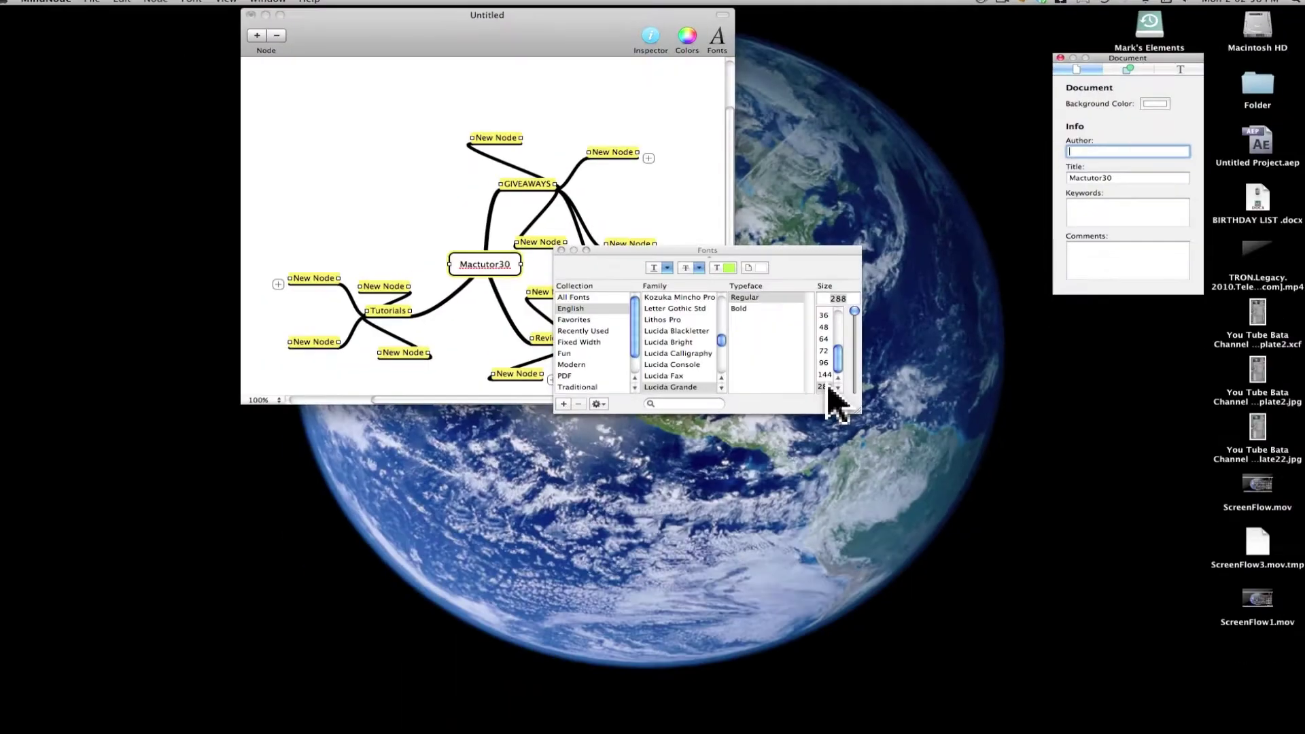
pyautogui.scroll(3, 799, 449)
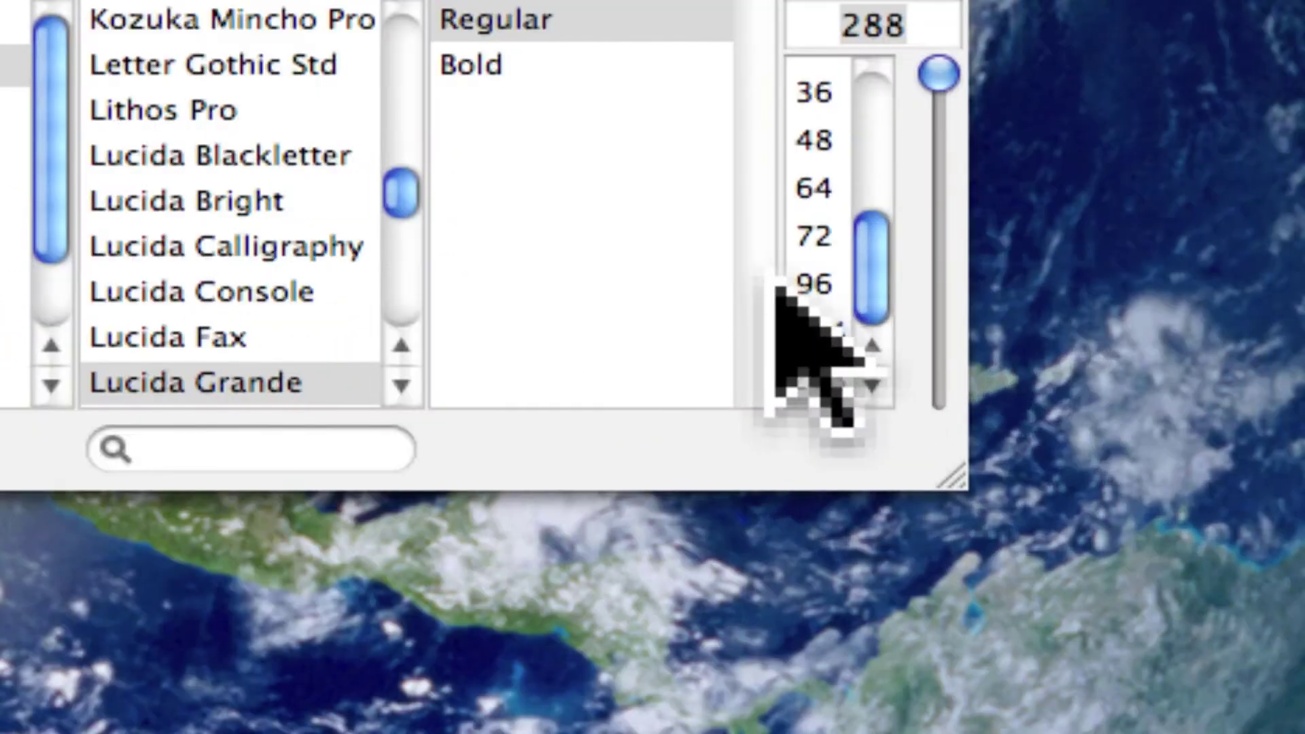
pyautogui.scroll(4, 800, 276)
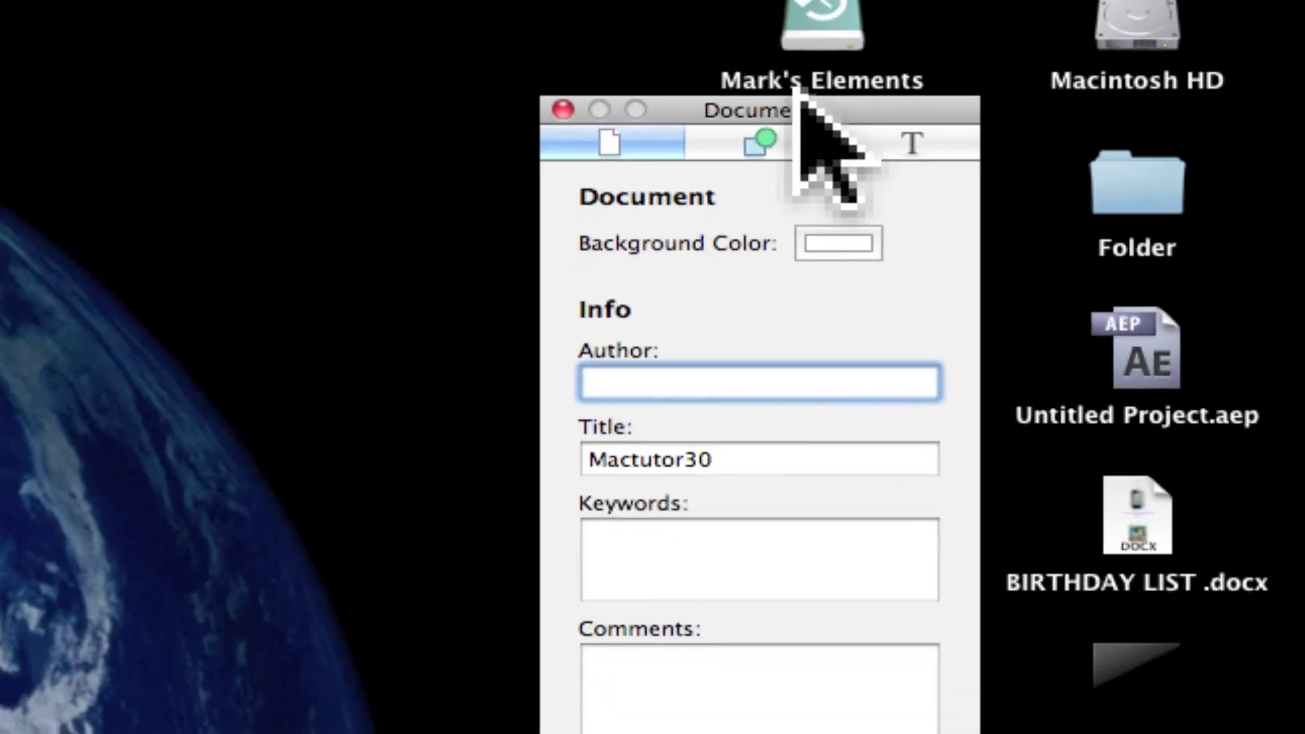
# Step: Turn off Decreasing Branch Thickness for the selected nodes and set their stroke thickness to 3 pt
pyautogui.moveTo(797, 101); pyautogui.dragTo(488, 57)
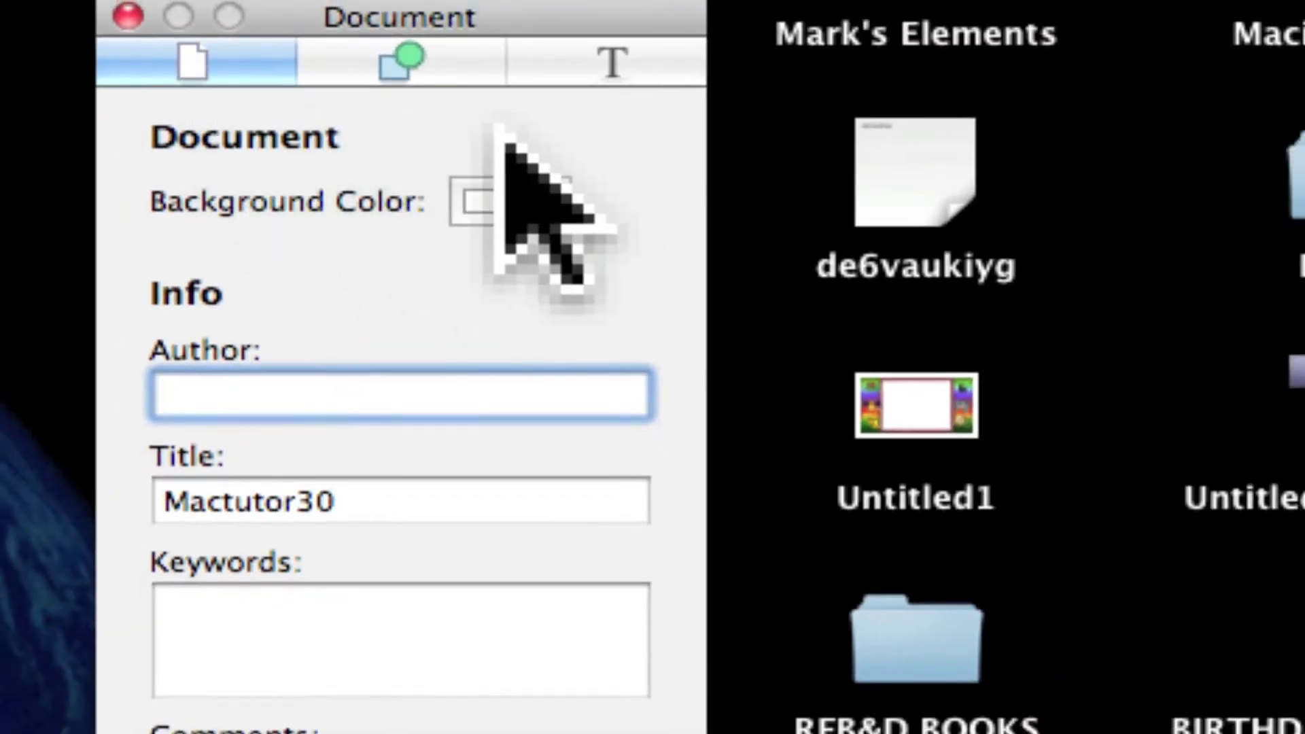
pyautogui.click(454, 59)
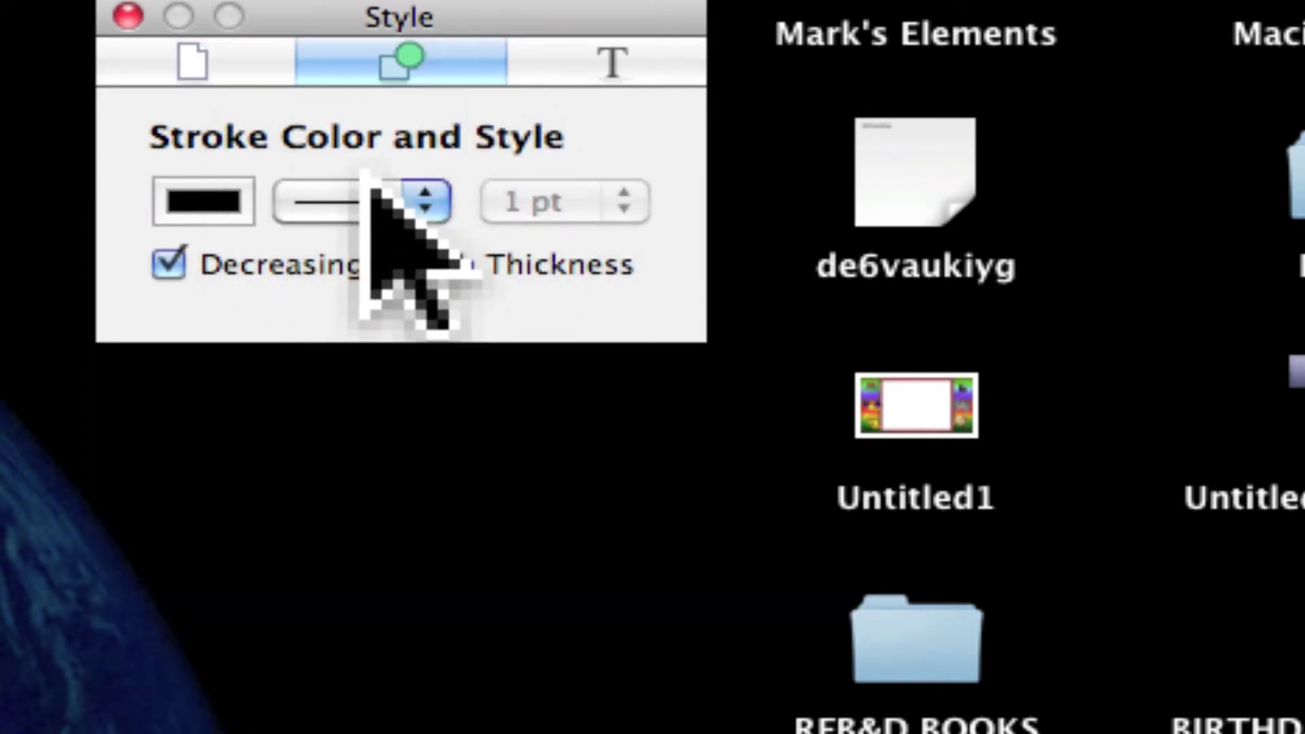
pyautogui.click(334, 201)
pyautogui.click(492, 201)
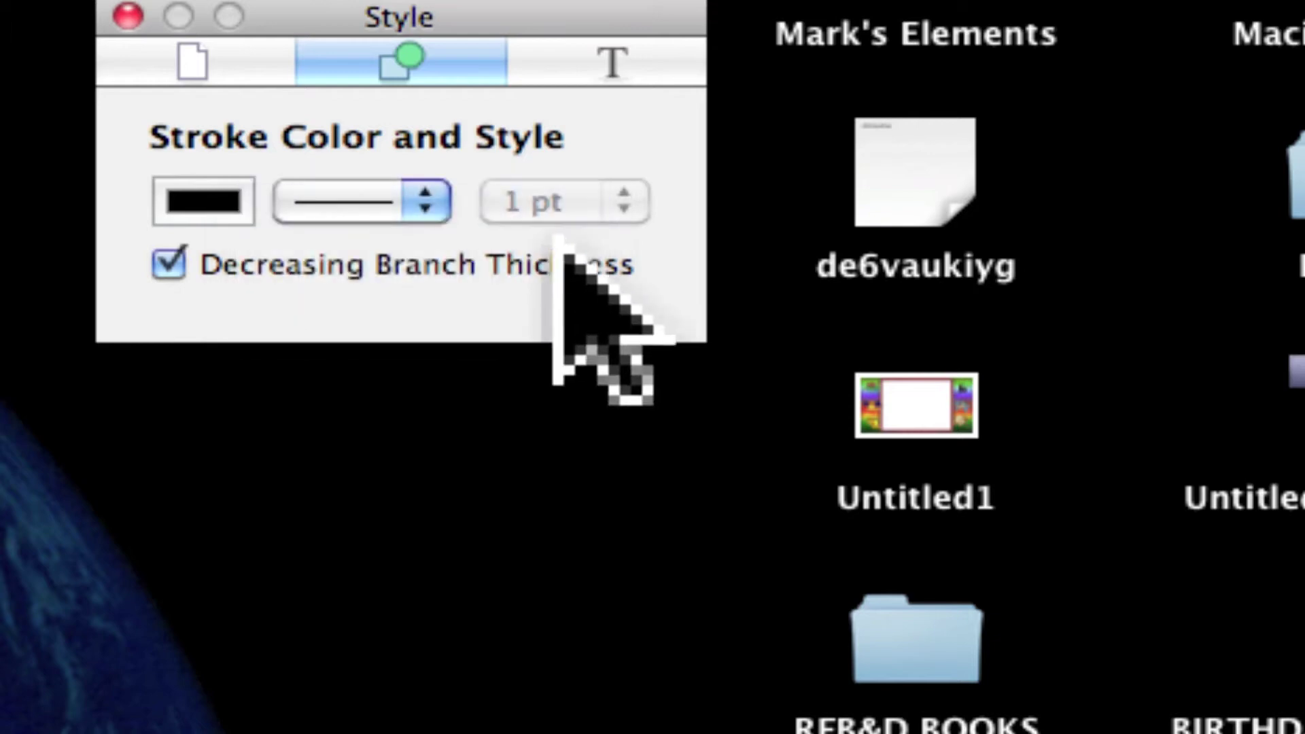
pyautogui.click(185, 193)
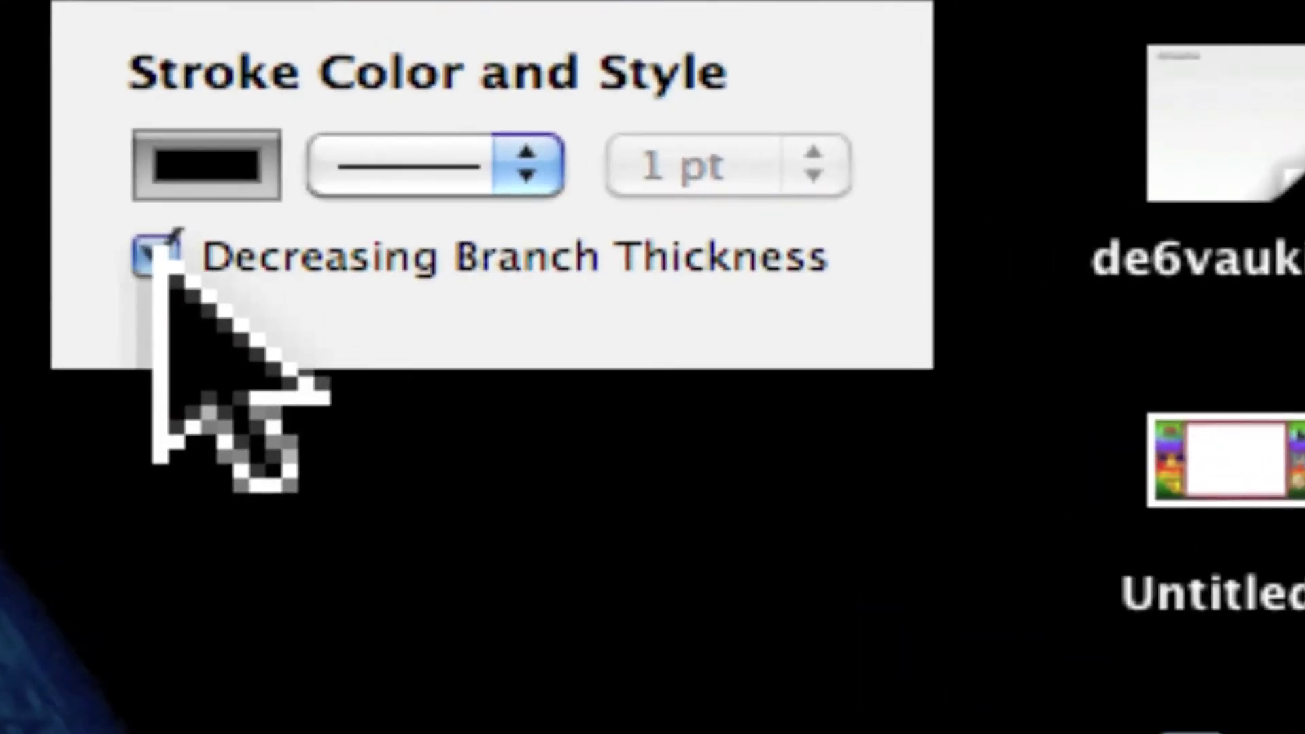
pyautogui.click(172, 265)
pyautogui.click(531, 199)
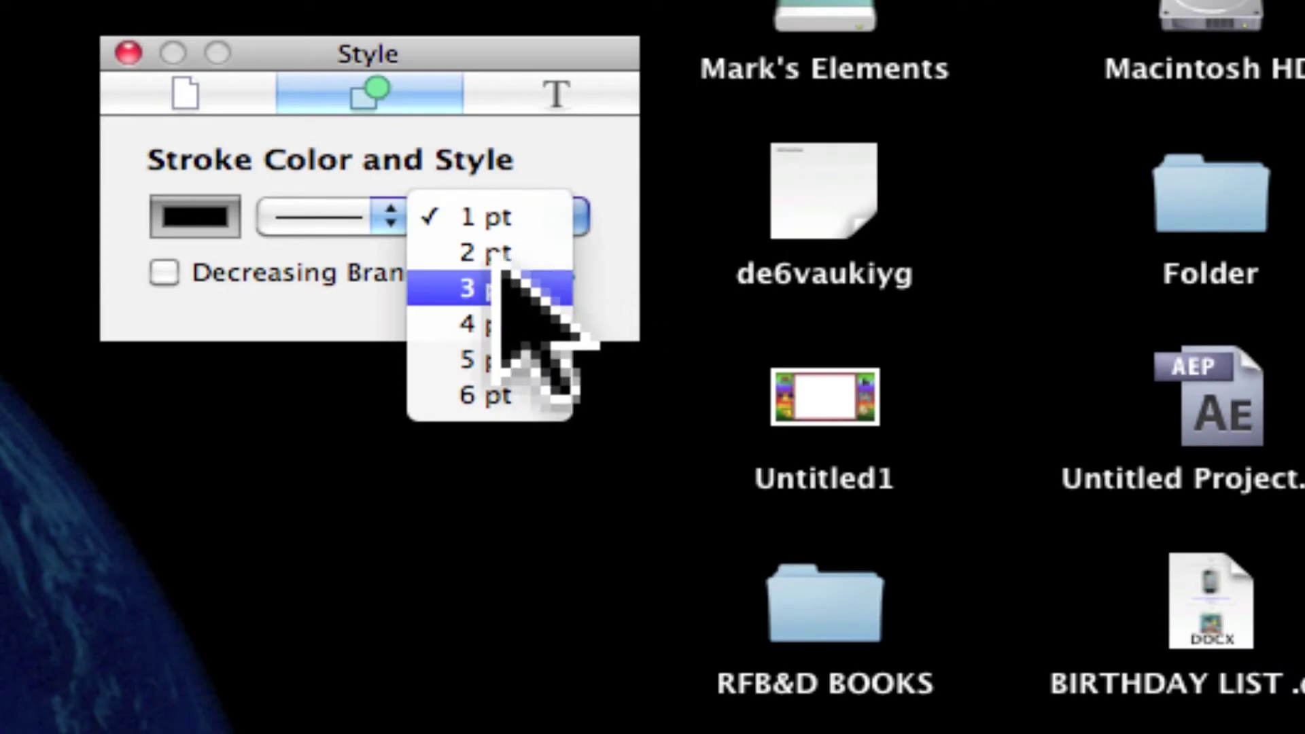
pyautogui.click(500, 287)
# Step: Show the text width settings in the inspector, and close the Fonts, Colors and inspector windows
pyautogui.click(574, 92)
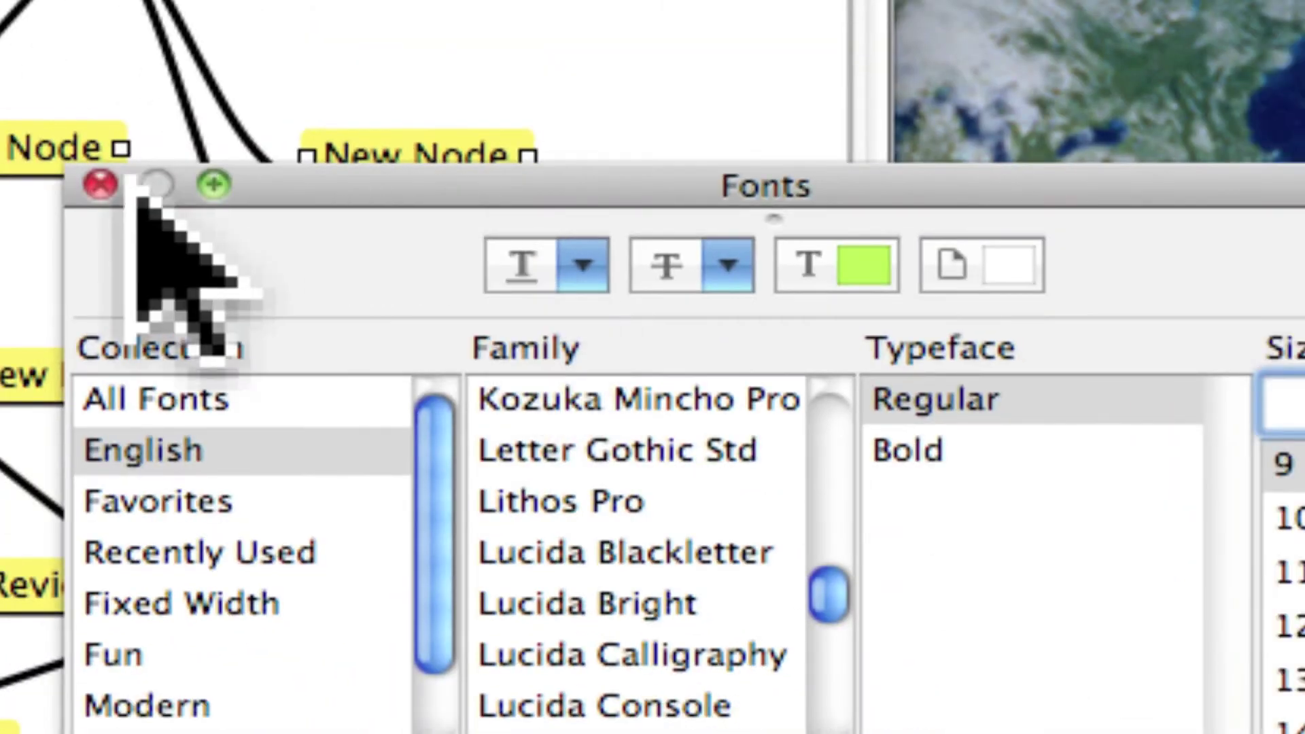
pyautogui.click(100, 184)
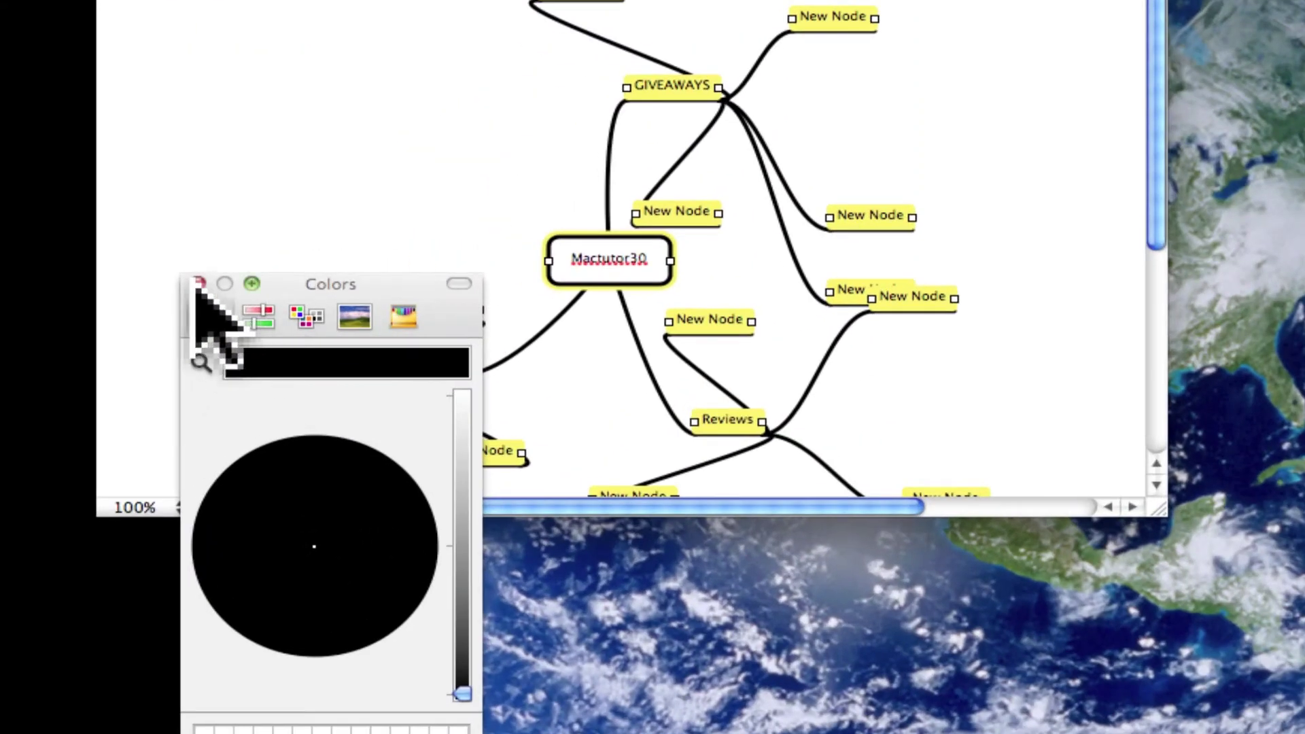
pyautogui.click(199, 283)
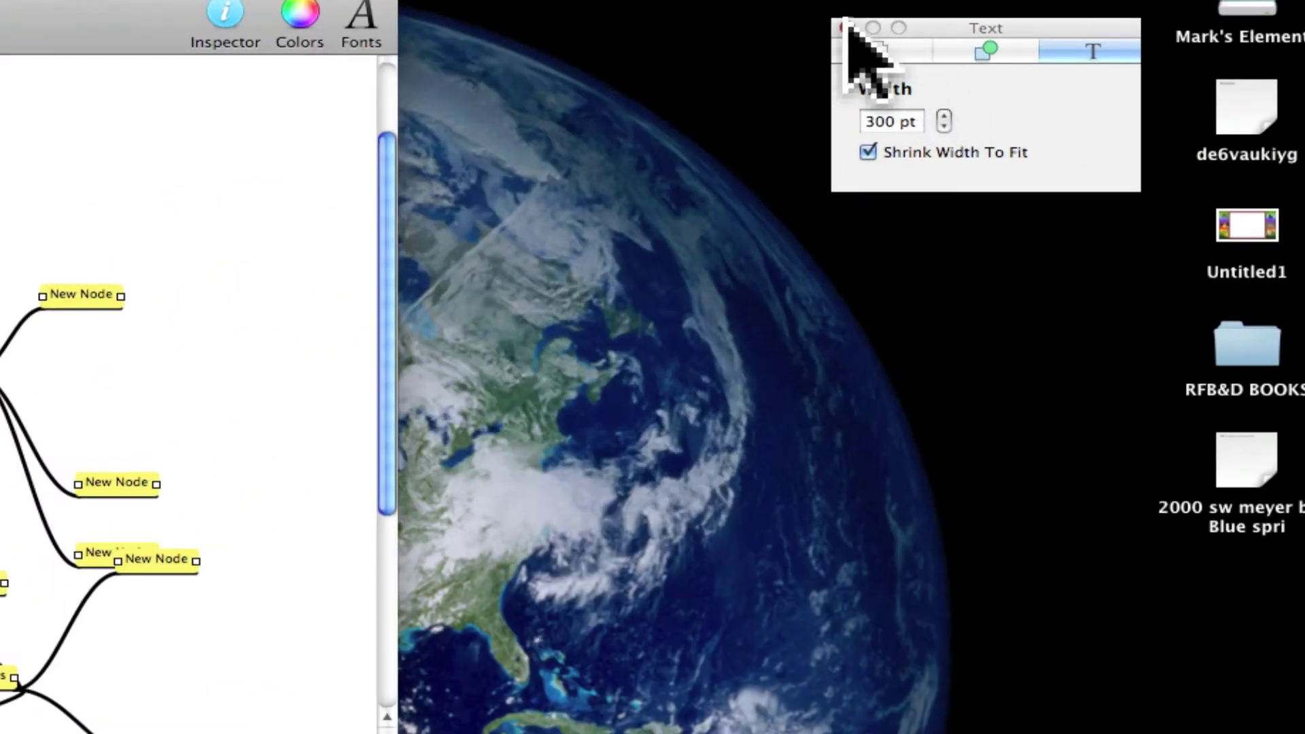
pyautogui.click(845, 27)
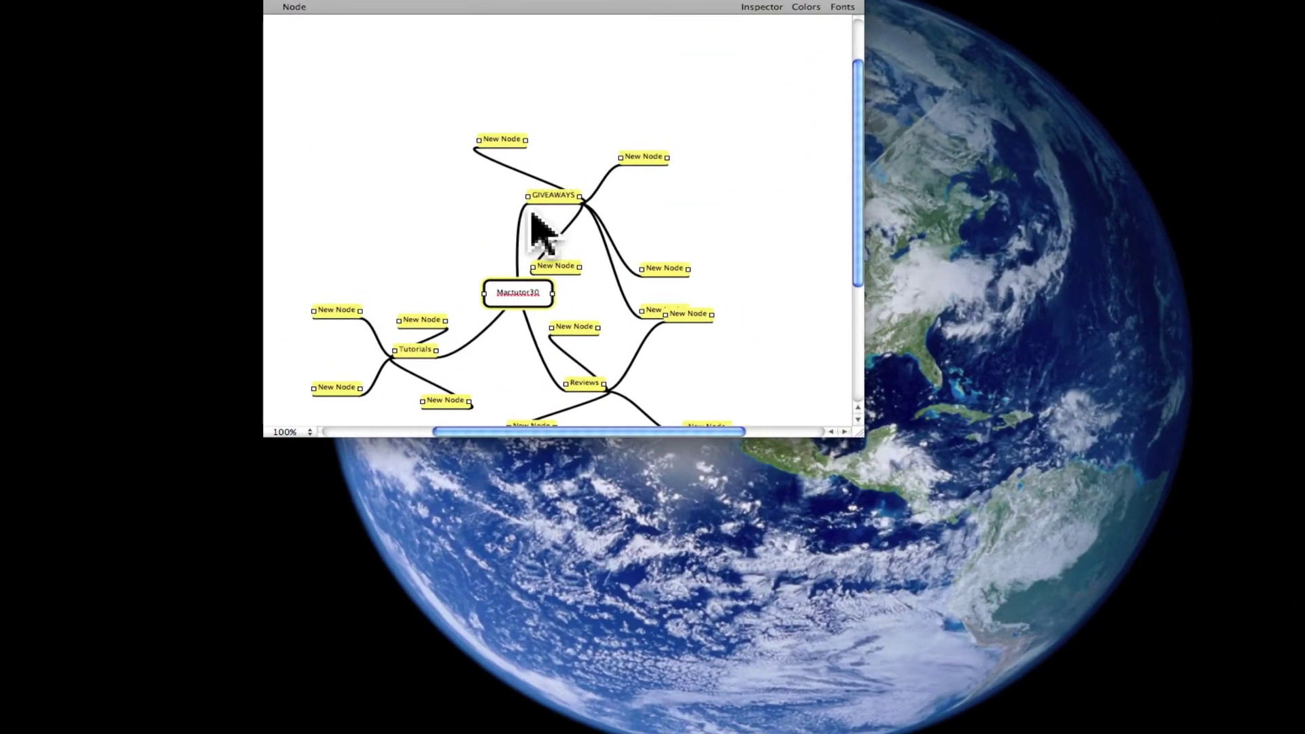
# Step: Extend the child node of GIVEAWAYS beside Mactutor30 with a chain of two new nodes placed far out to the right
pyautogui.hscroll(3, 531, 212)
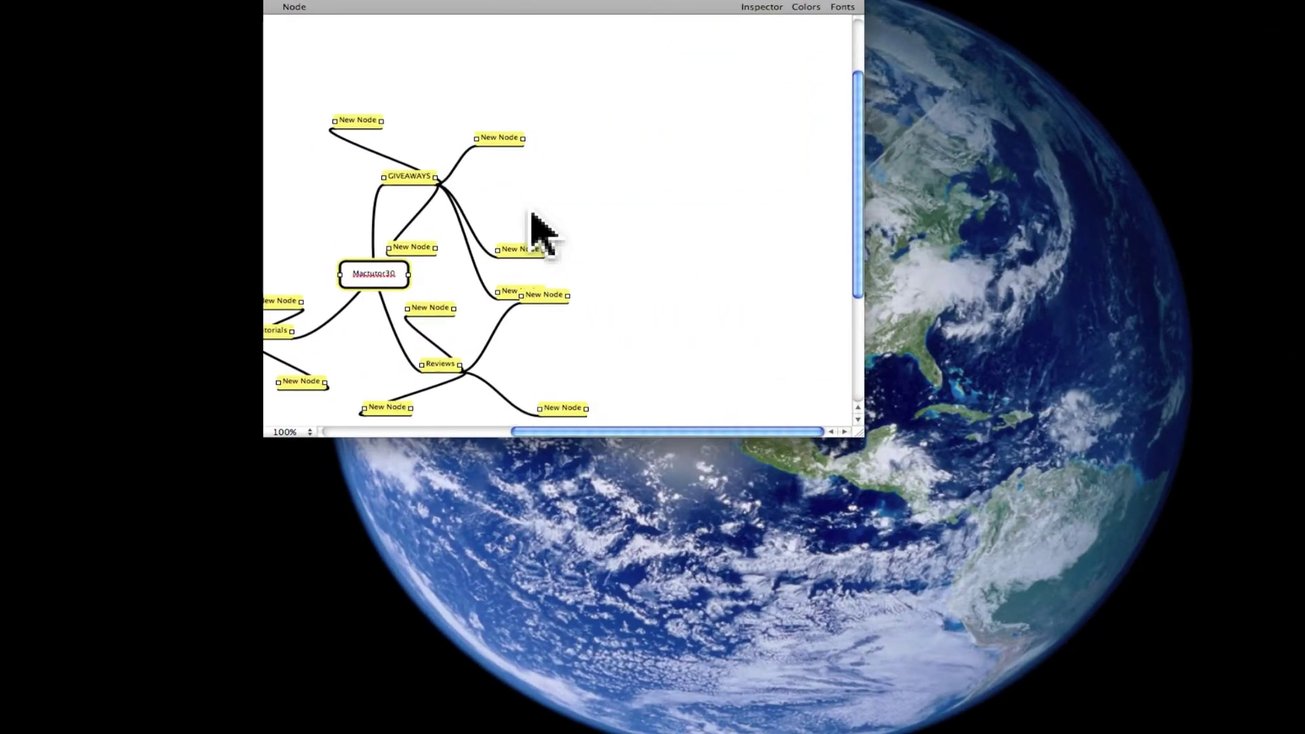
pyautogui.scroll(-5, 533, 210)
pyautogui.hscroll(-8, 520, 211)
pyautogui.scroll(6, 508, 211)
pyautogui.hscroll(5, 508, 211)
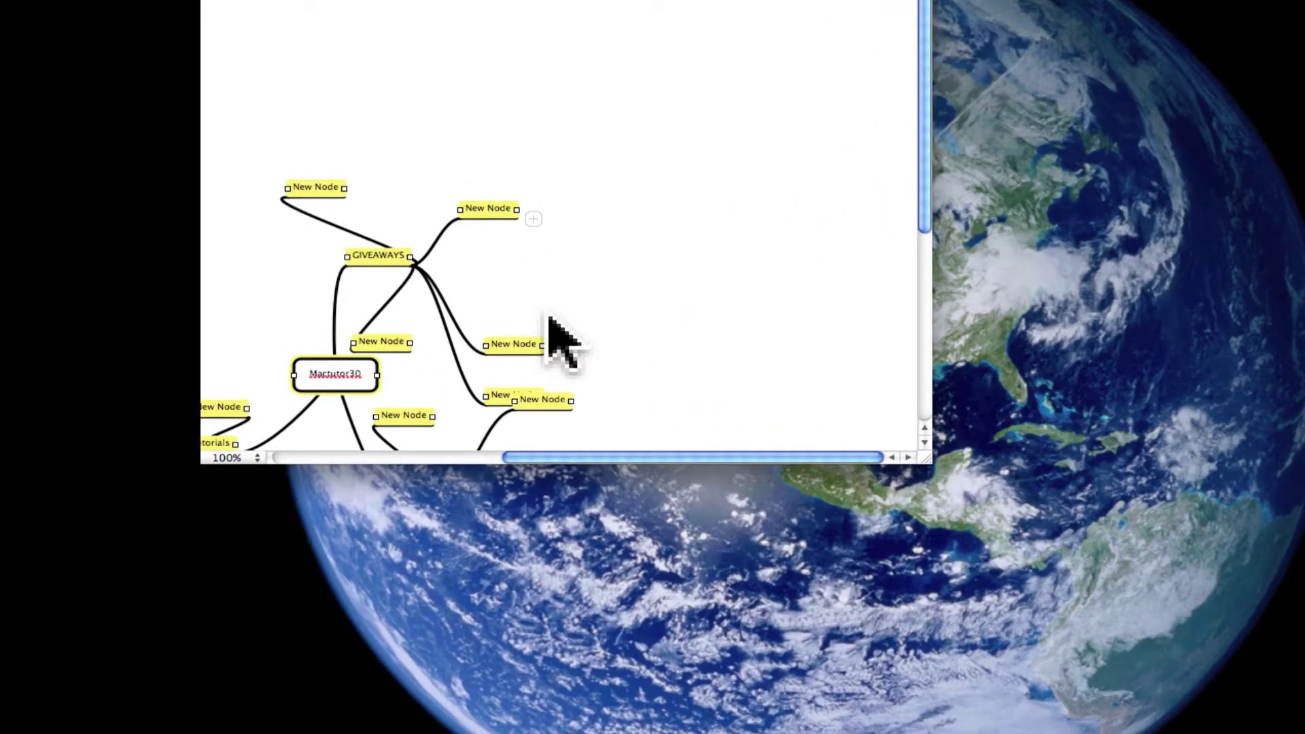
pyautogui.moveTo(520, 351)
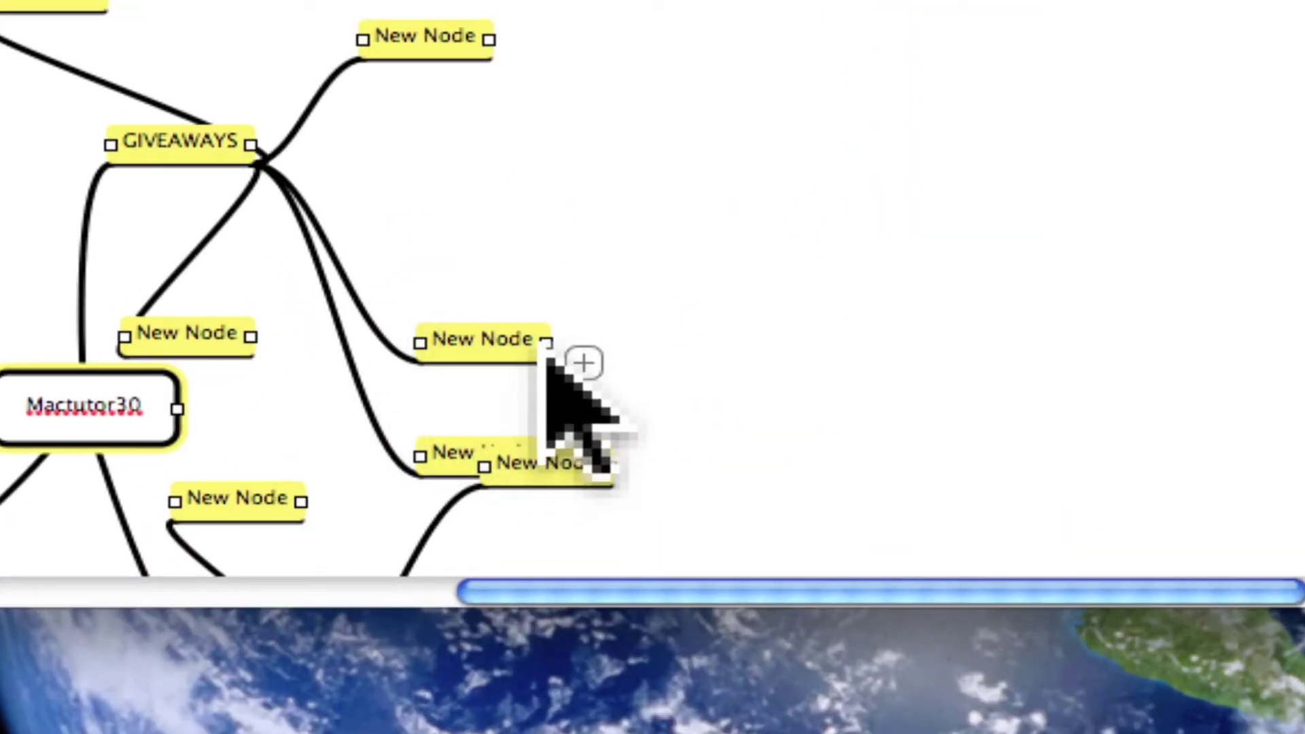
pyautogui.click(584, 359)
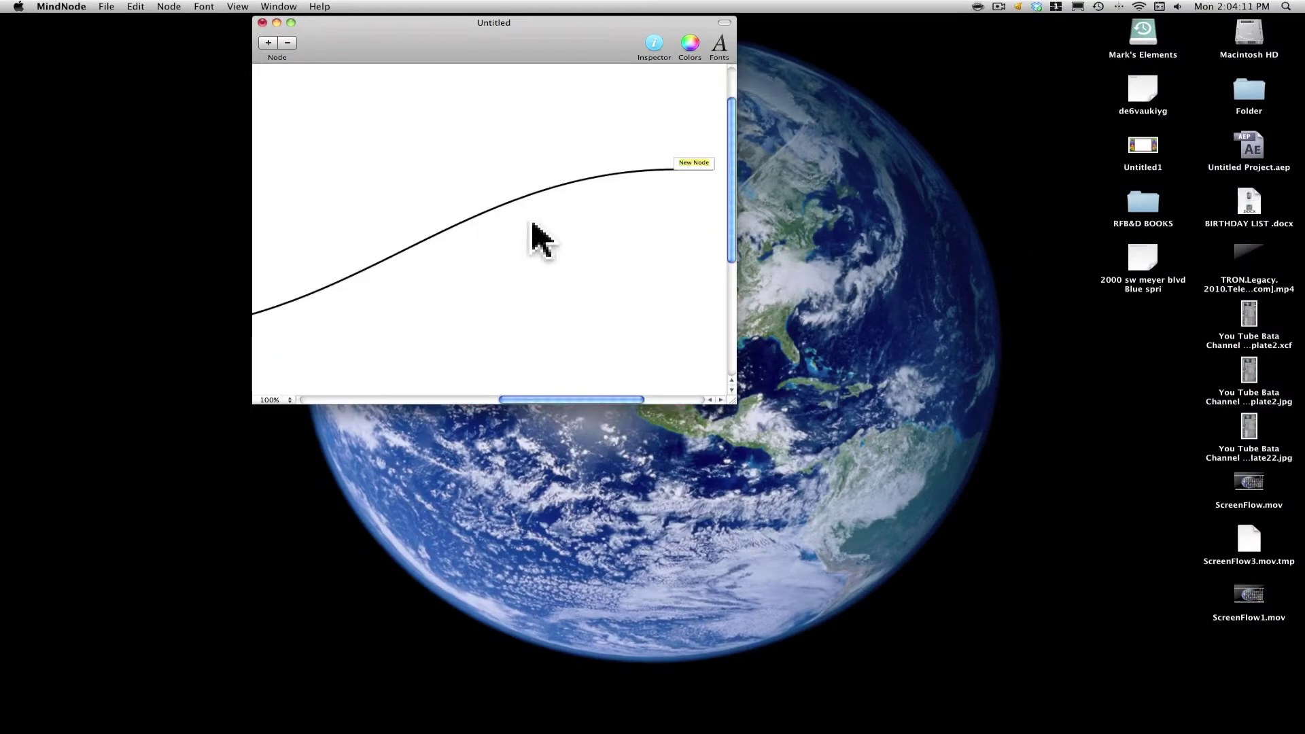
pyautogui.moveTo(508, 170)
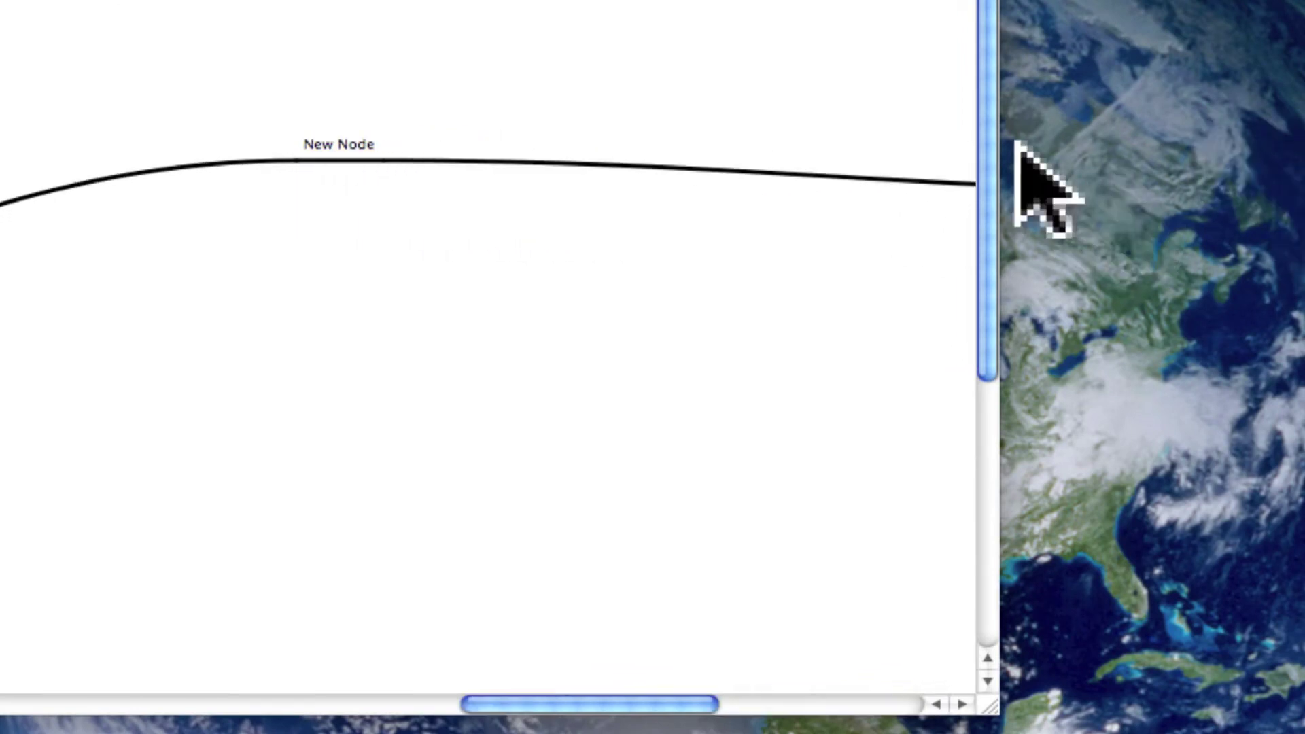
pyautogui.press('Tab')
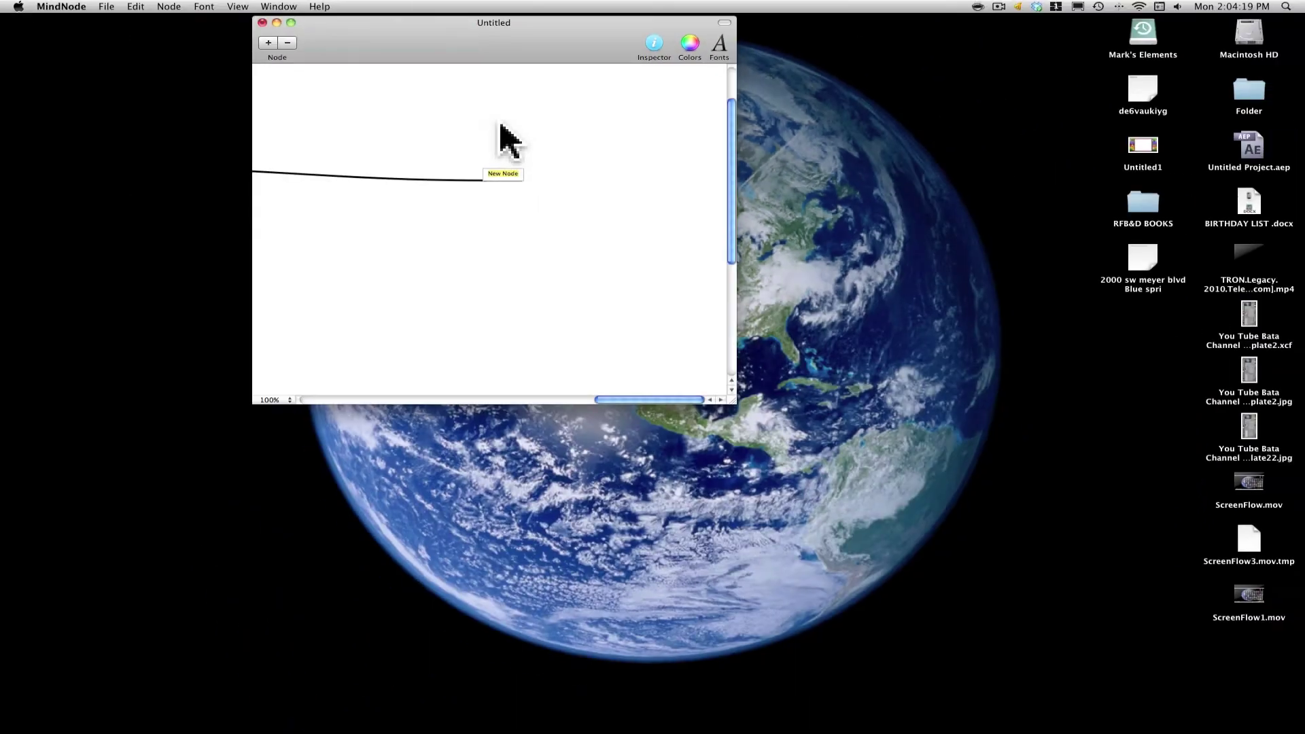
# Step: Add several more child nodes to GIVEAWAYS and give one of them its own cluster of new child nodes
pyautogui.moveTo(515, 207)
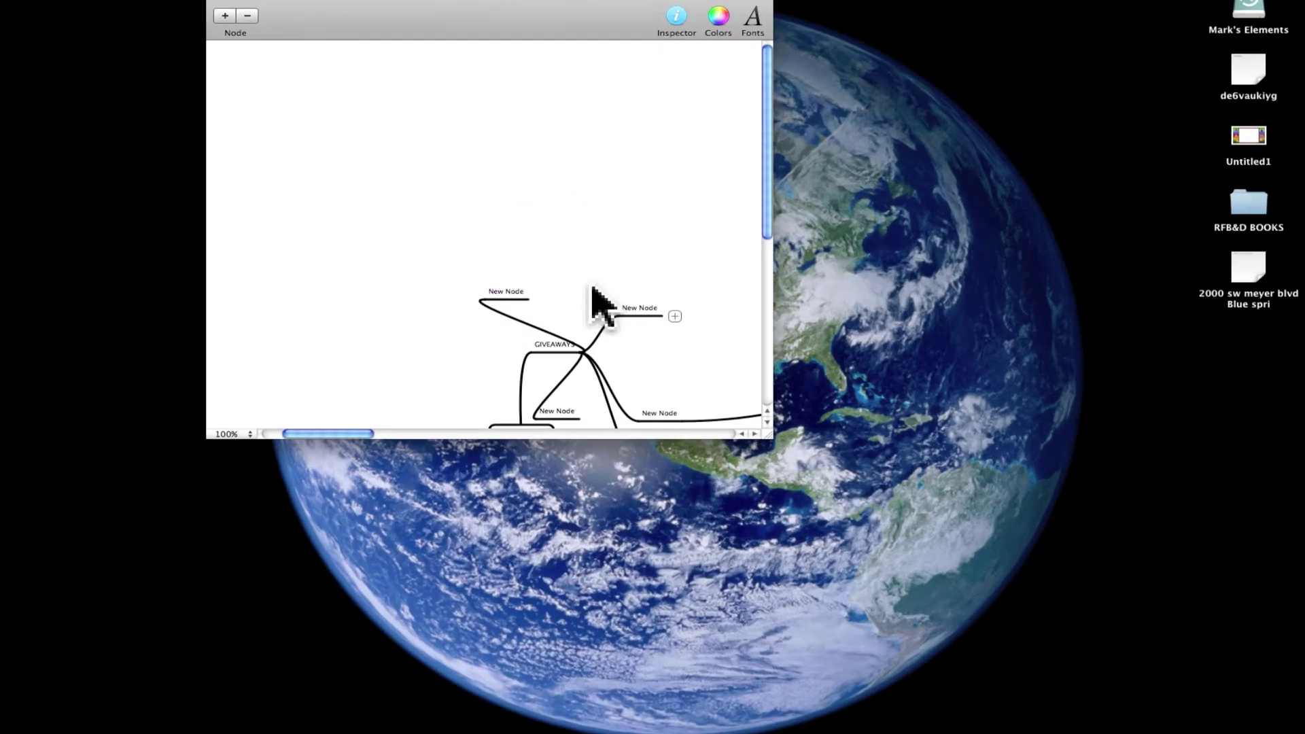
pyautogui.moveTo(500, 287)
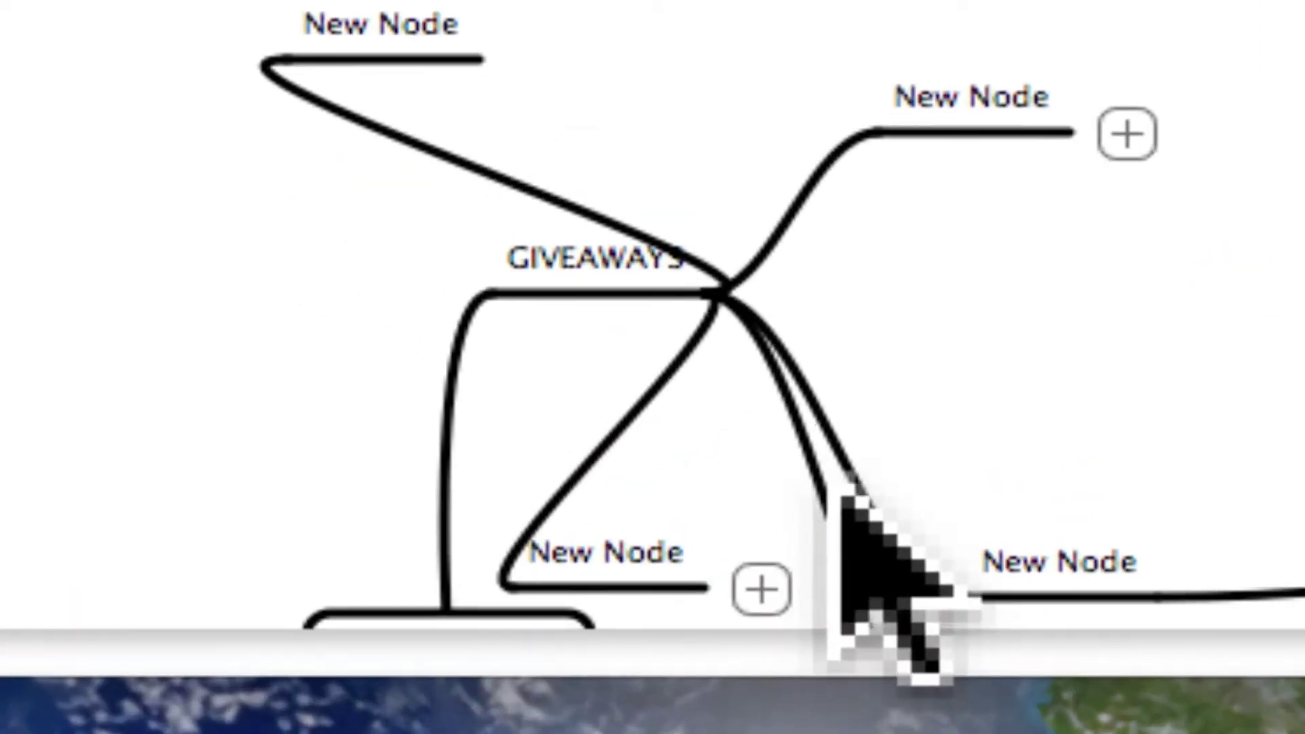
pyautogui.scroll(-5, 793, 417)
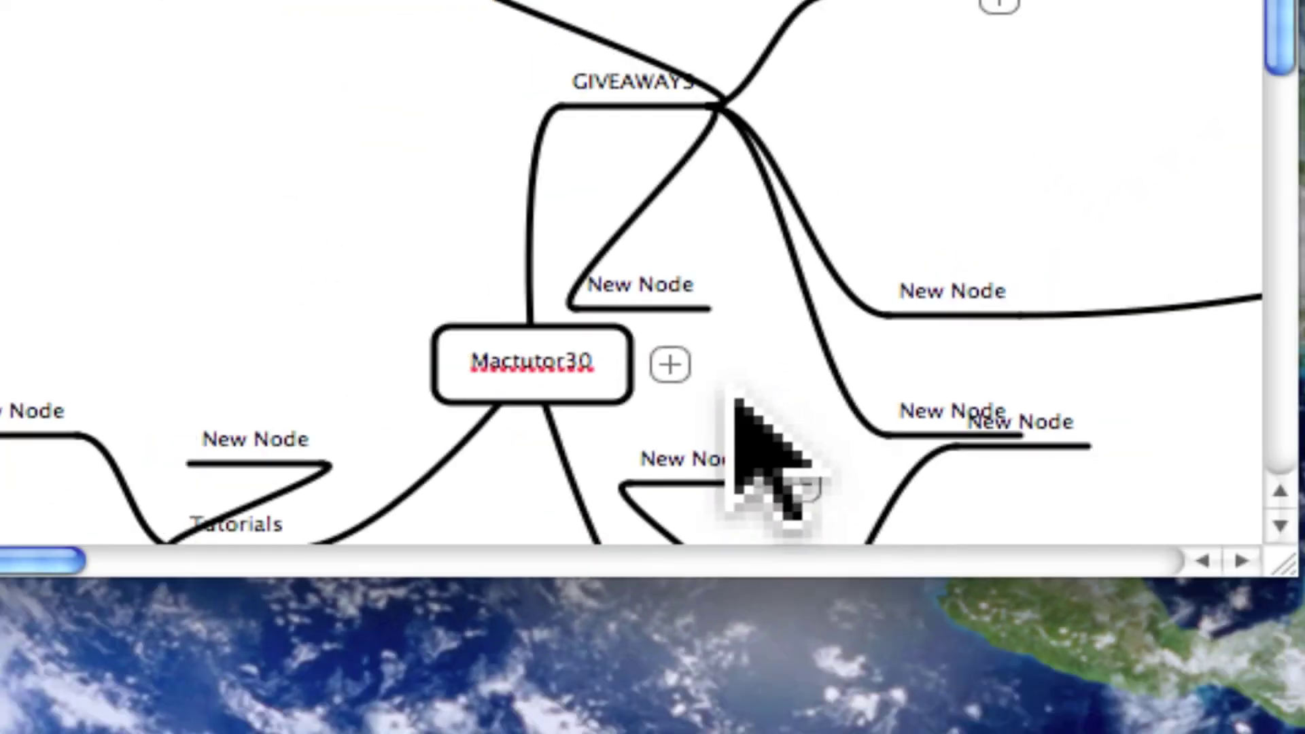
pyautogui.moveTo(694, 123)
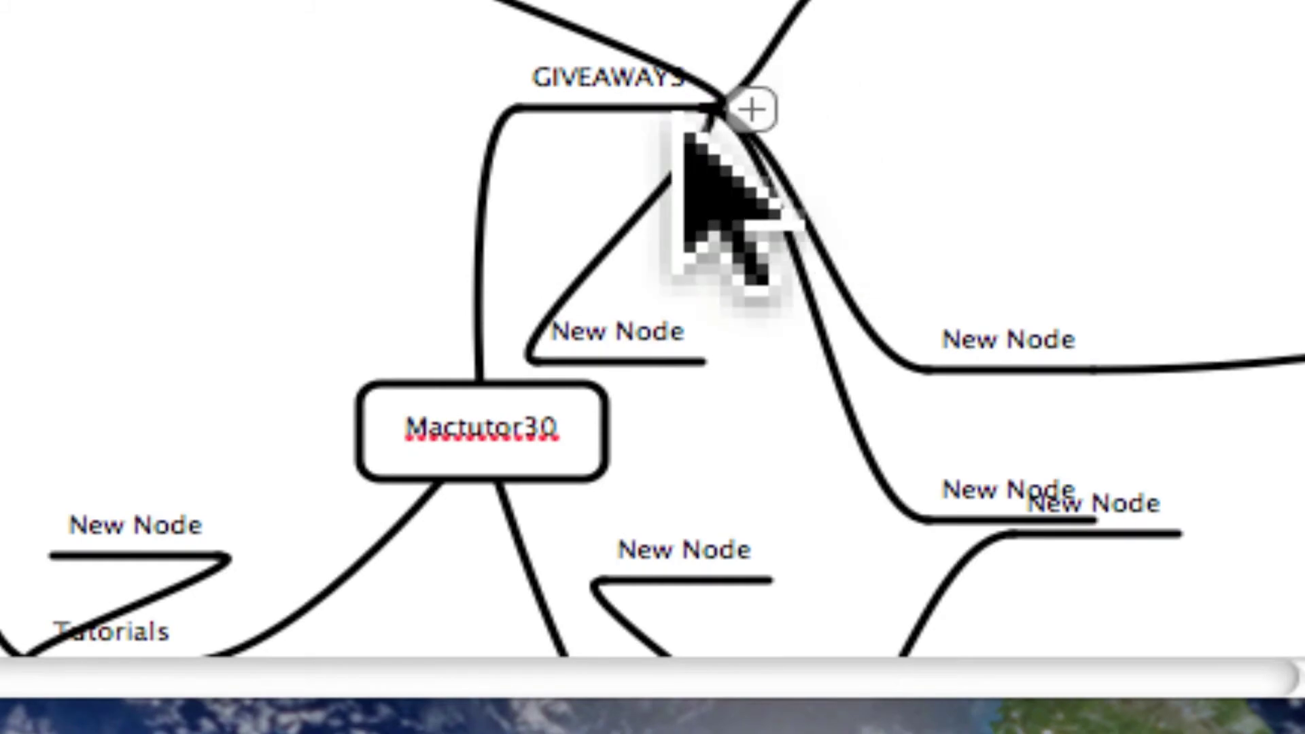
pyautogui.moveTo(1140, 528)
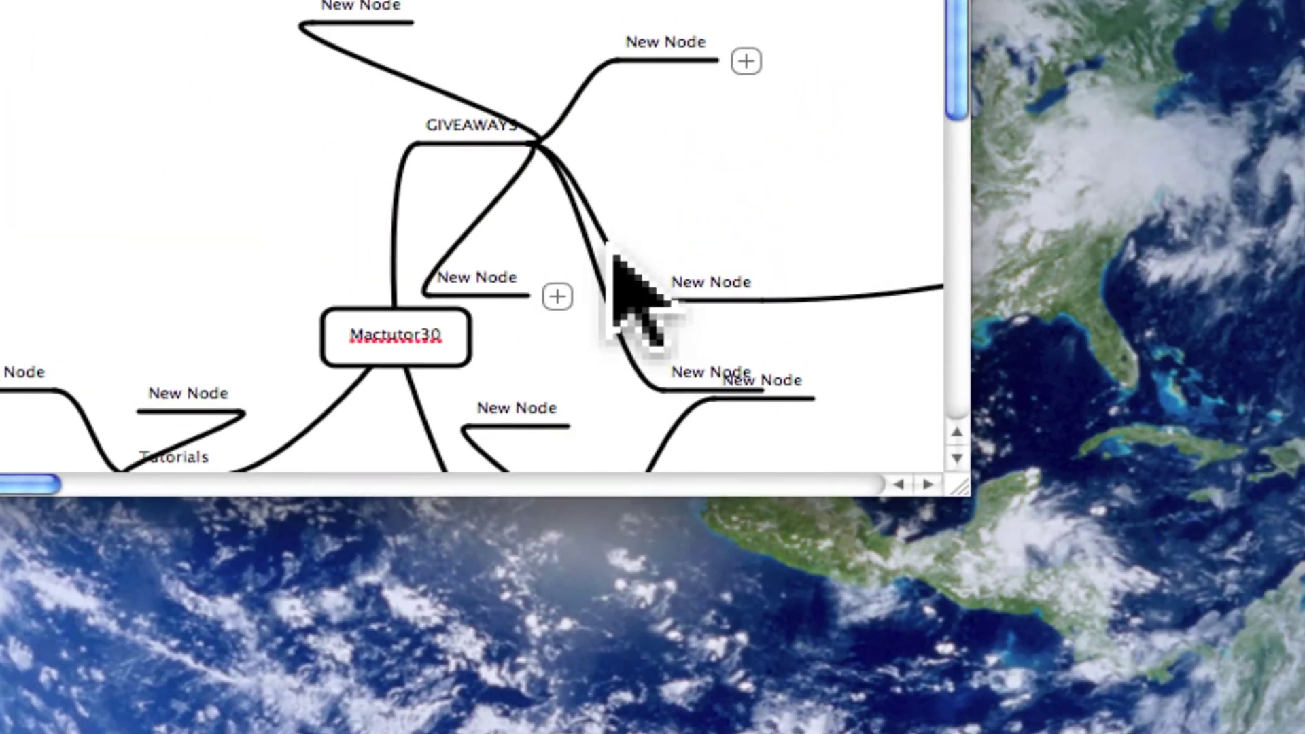
pyautogui.moveTo(406, 97)
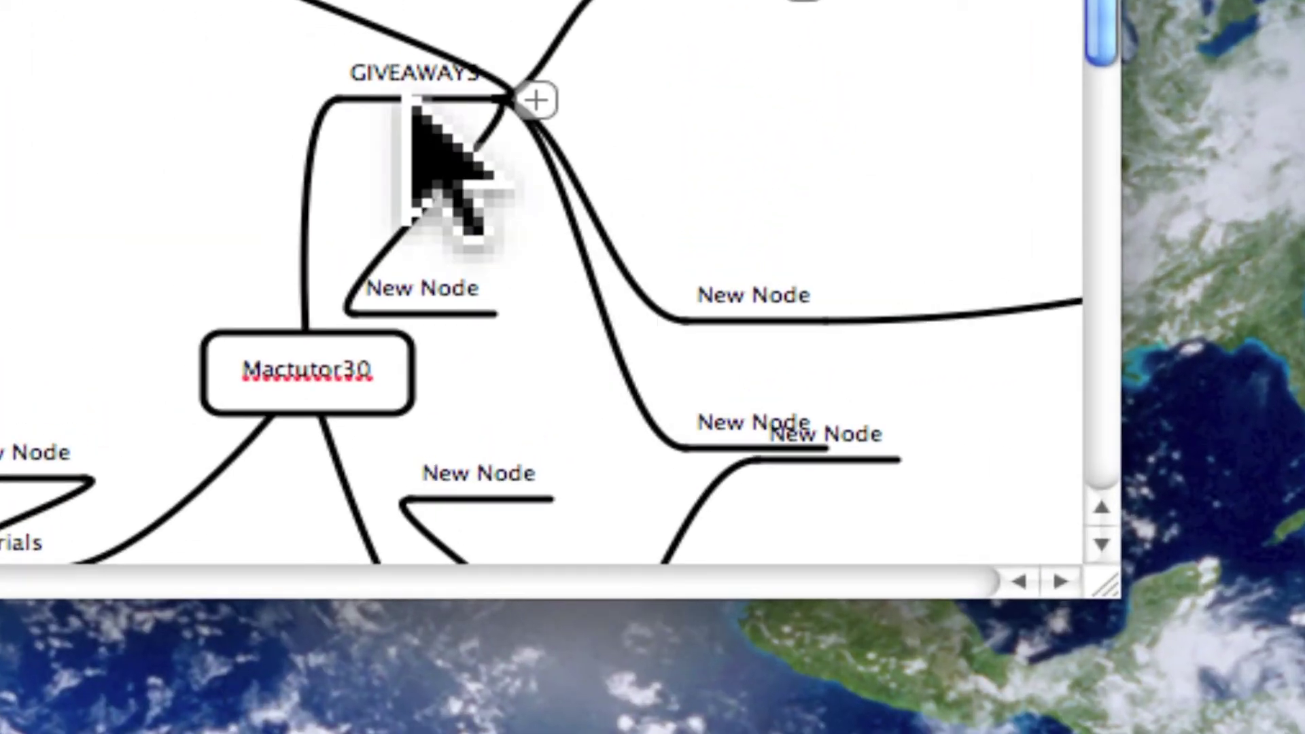
pyautogui.click(535, 101)
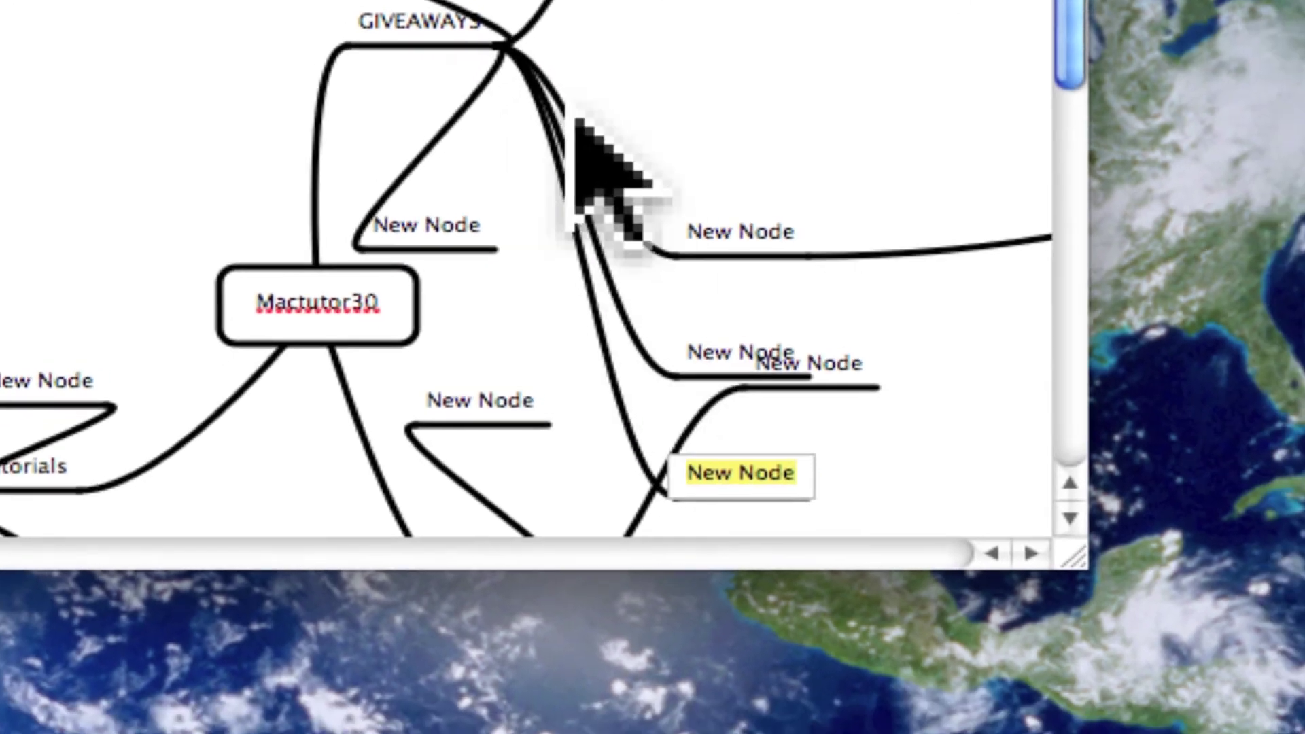
pyautogui.moveTo(511, 49)
pyautogui.click(535, 48)
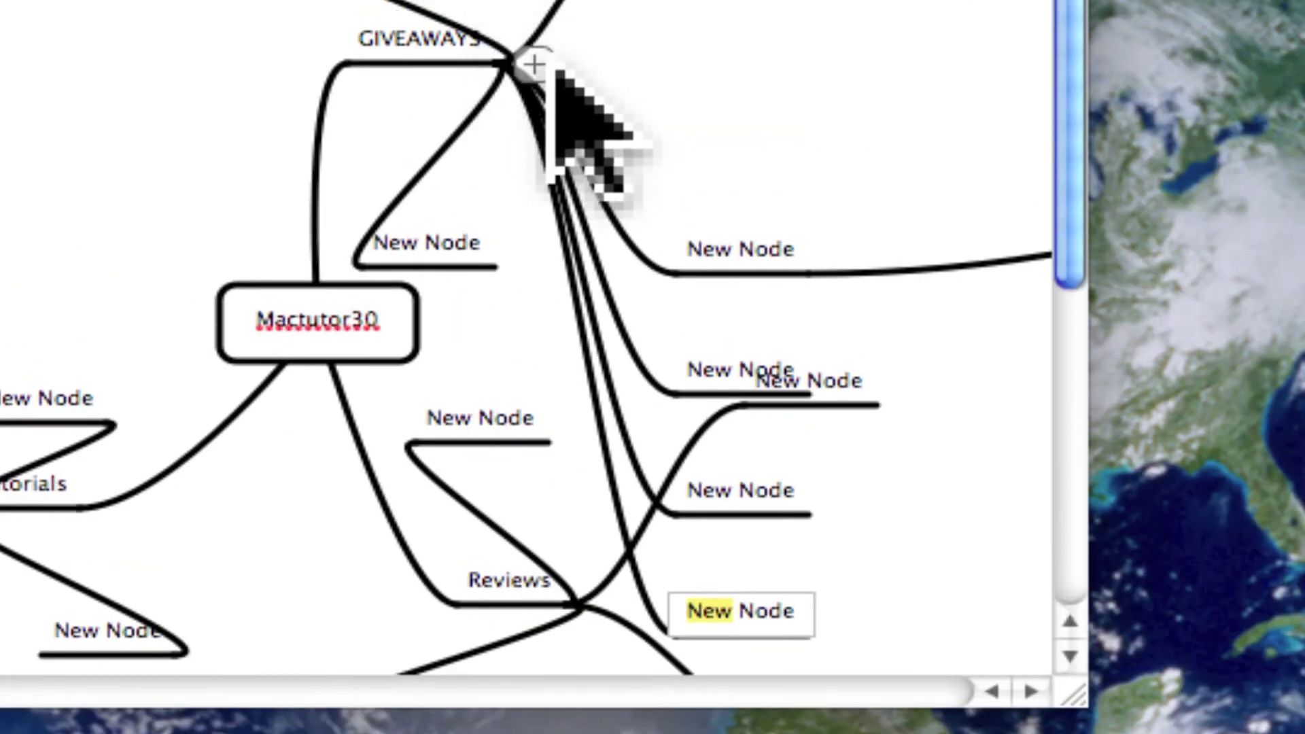
pyautogui.moveTo(632, 76); pyautogui.dragTo(936, 162)
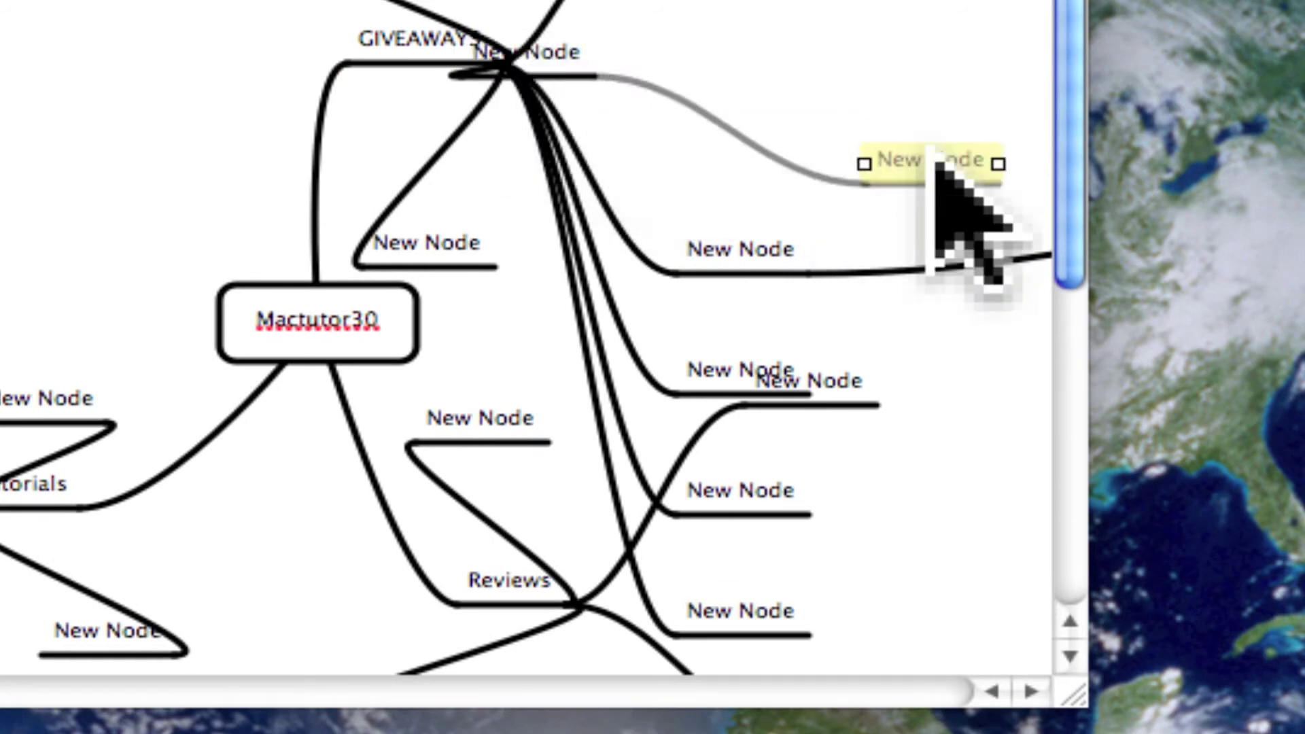
pyautogui.click(631, 78)
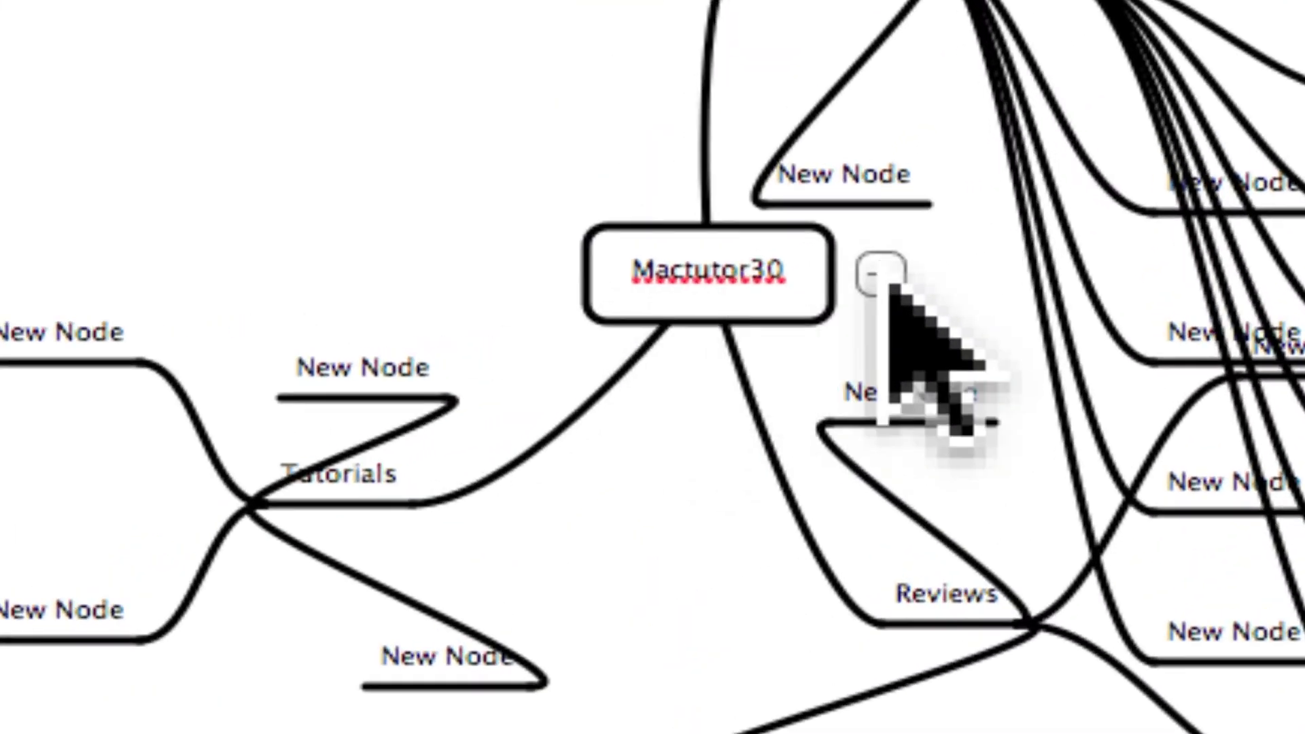
# Step: Add four new branch nodes directly to the Mactutor30 main node
pyautogui.click(649, 321)
pyautogui.hscroll(1, 872, 272)
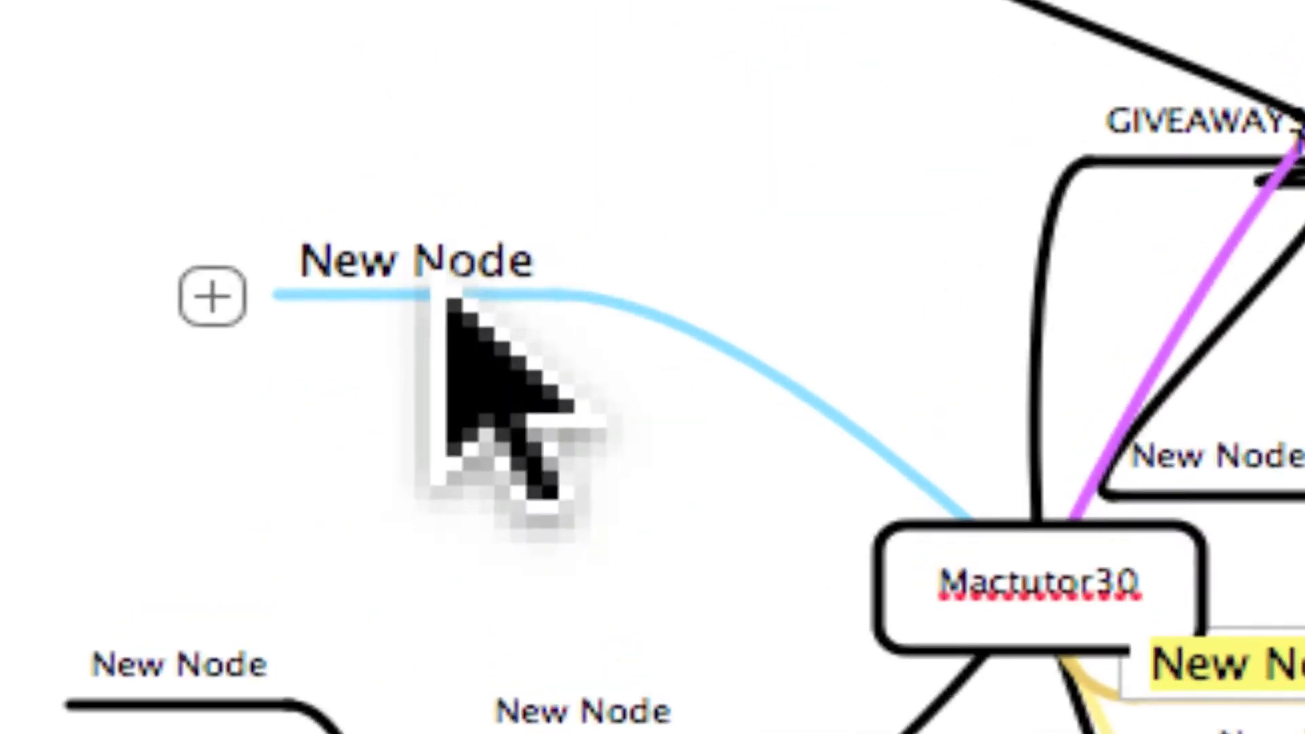
# Step: Create a separate second main node next to Mactutor30 and delete it again
pyautogui.rightClick(250, 282)
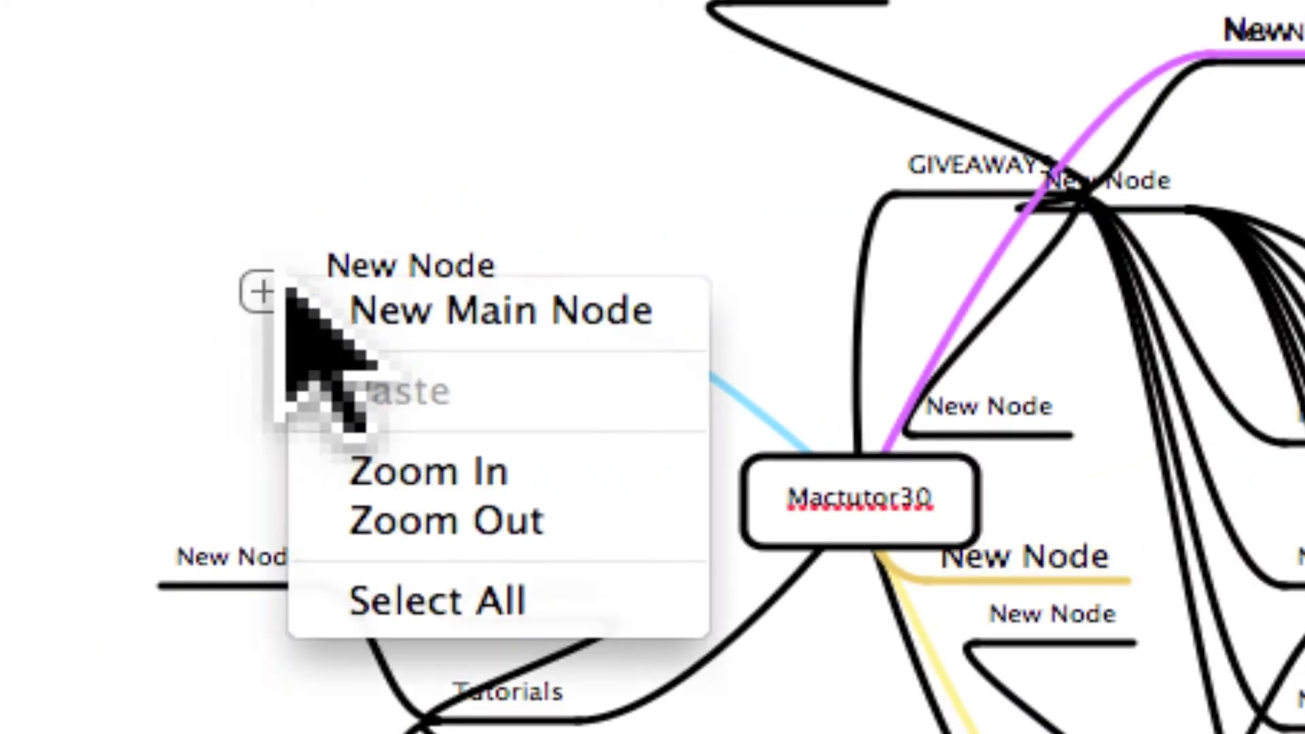
pyautogui.click(703, 126)
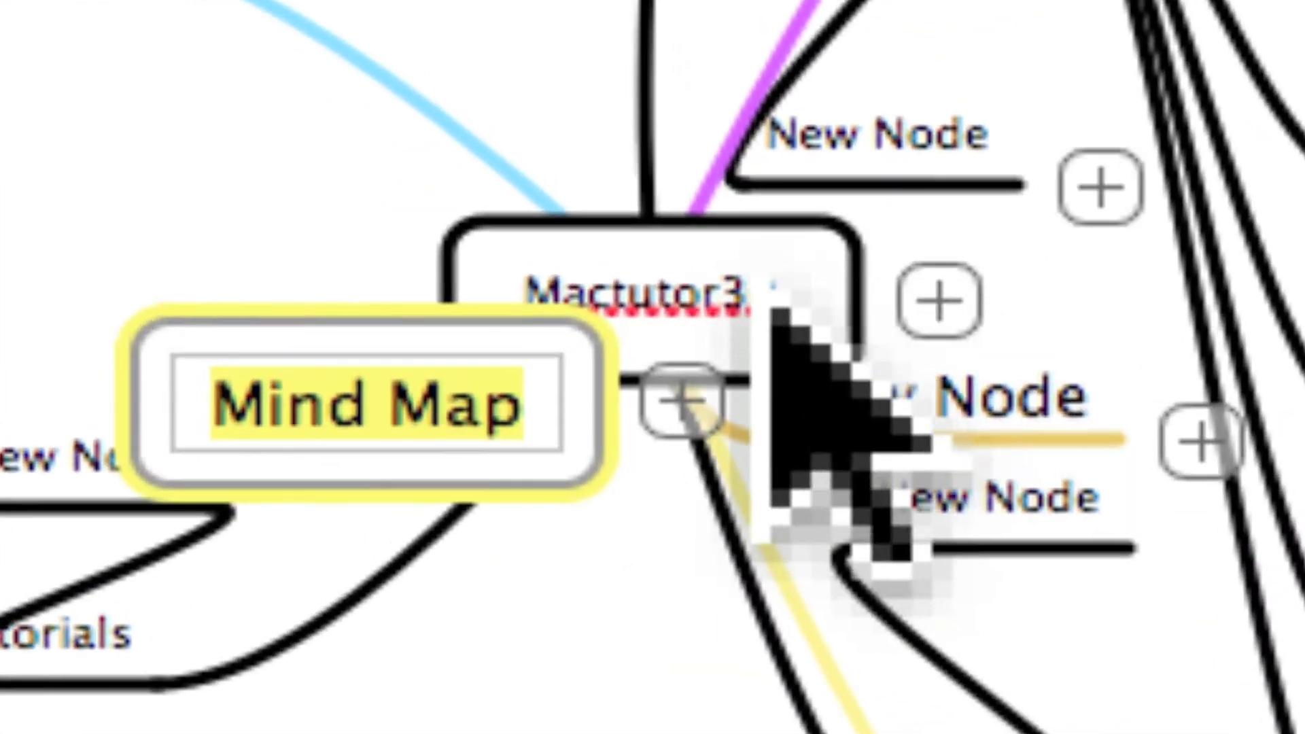
pyautogui.doubleClick(474, 439)
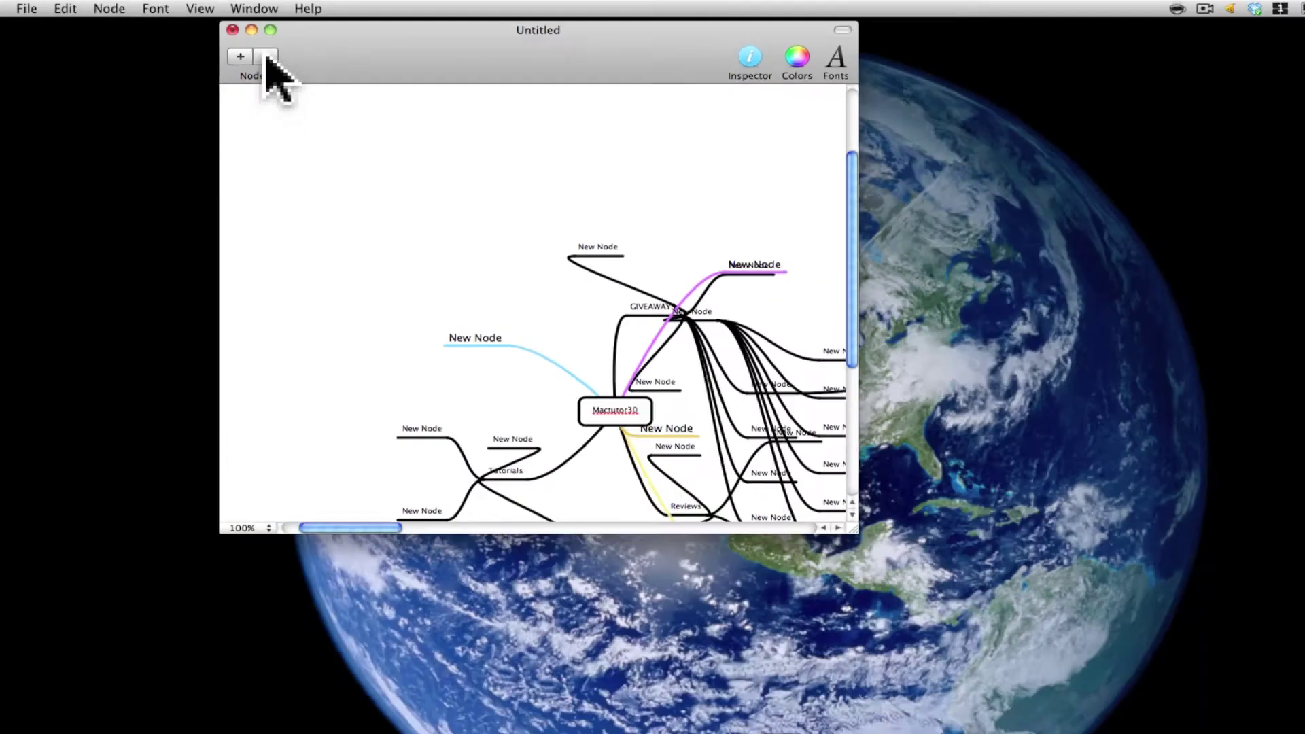
# Step: Select and delete all nodes, and build a fresh Mind Map main node with eight branch nodes around it
pyautogui.scroll(2, 649, 435)
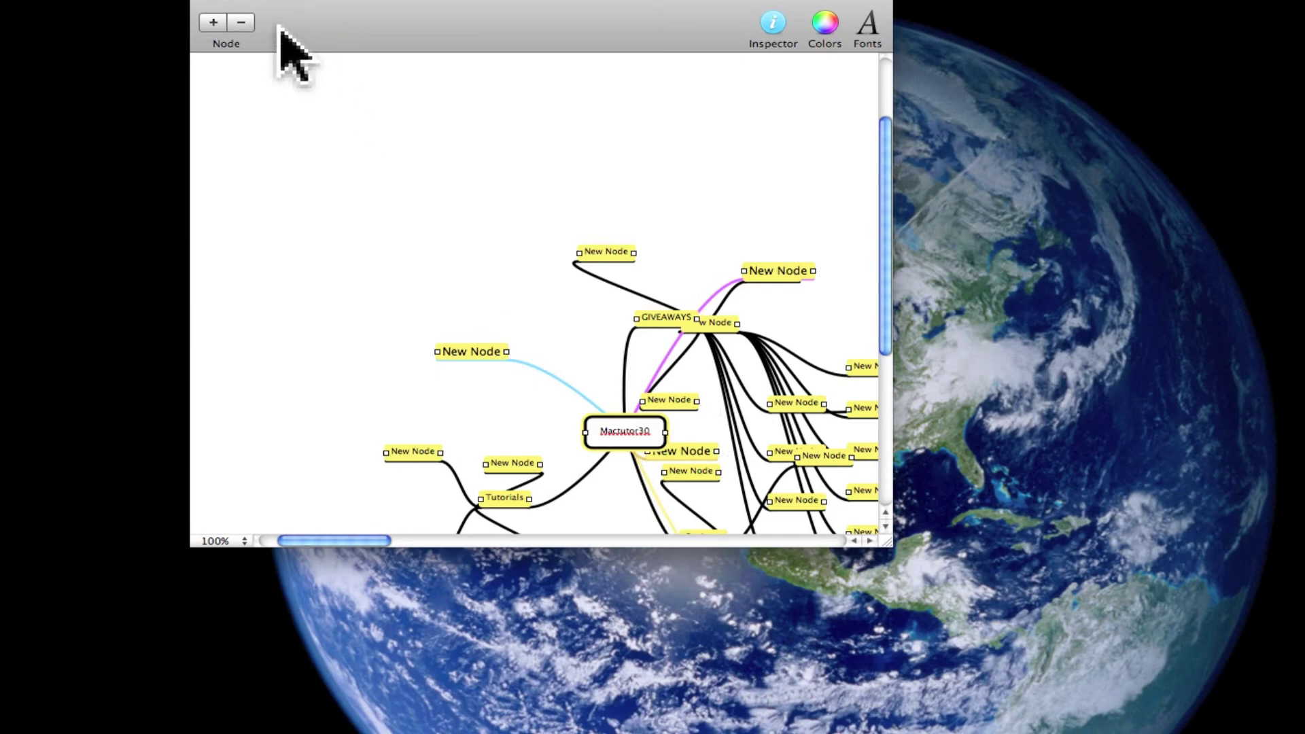
pyautogui.click(239, 22)
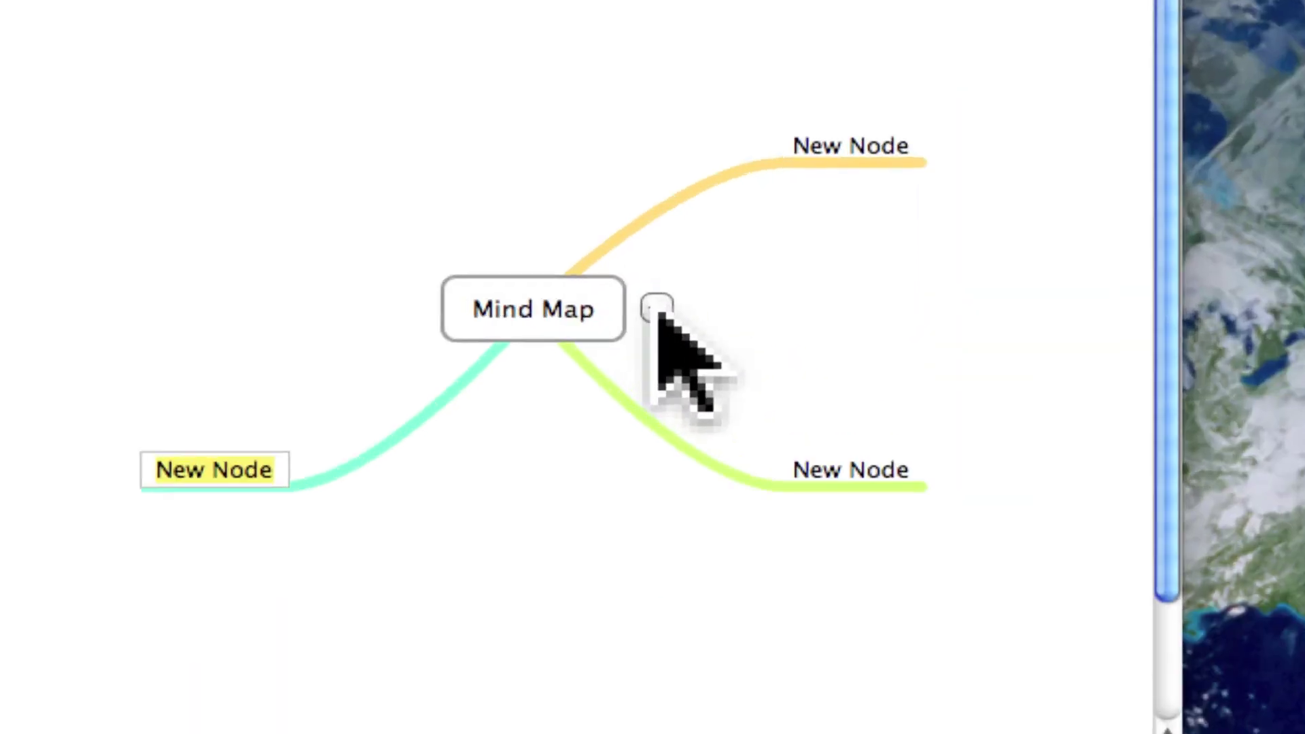
pyautogui.click(657, 311)
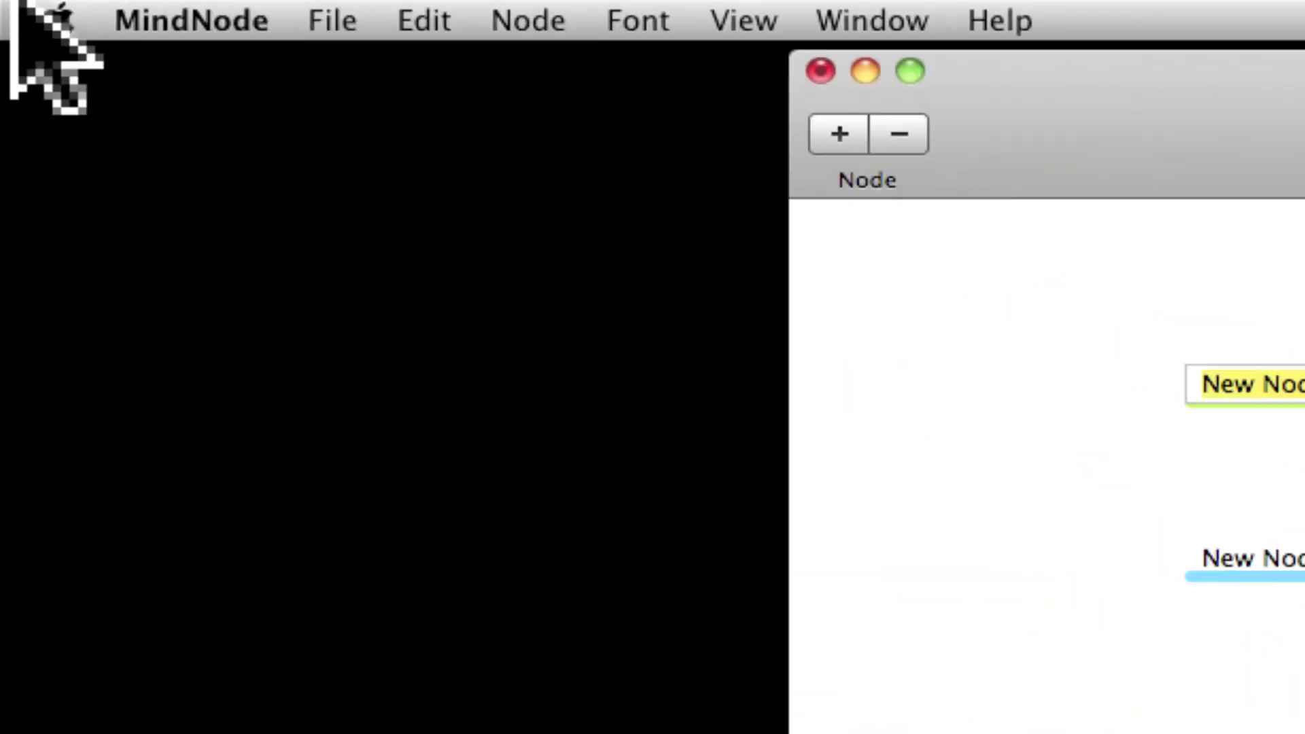
# Step: Examine the Save As options for storing the map as a MindNode document, and dismiss them without saving
pyautogui.click(355, 11)
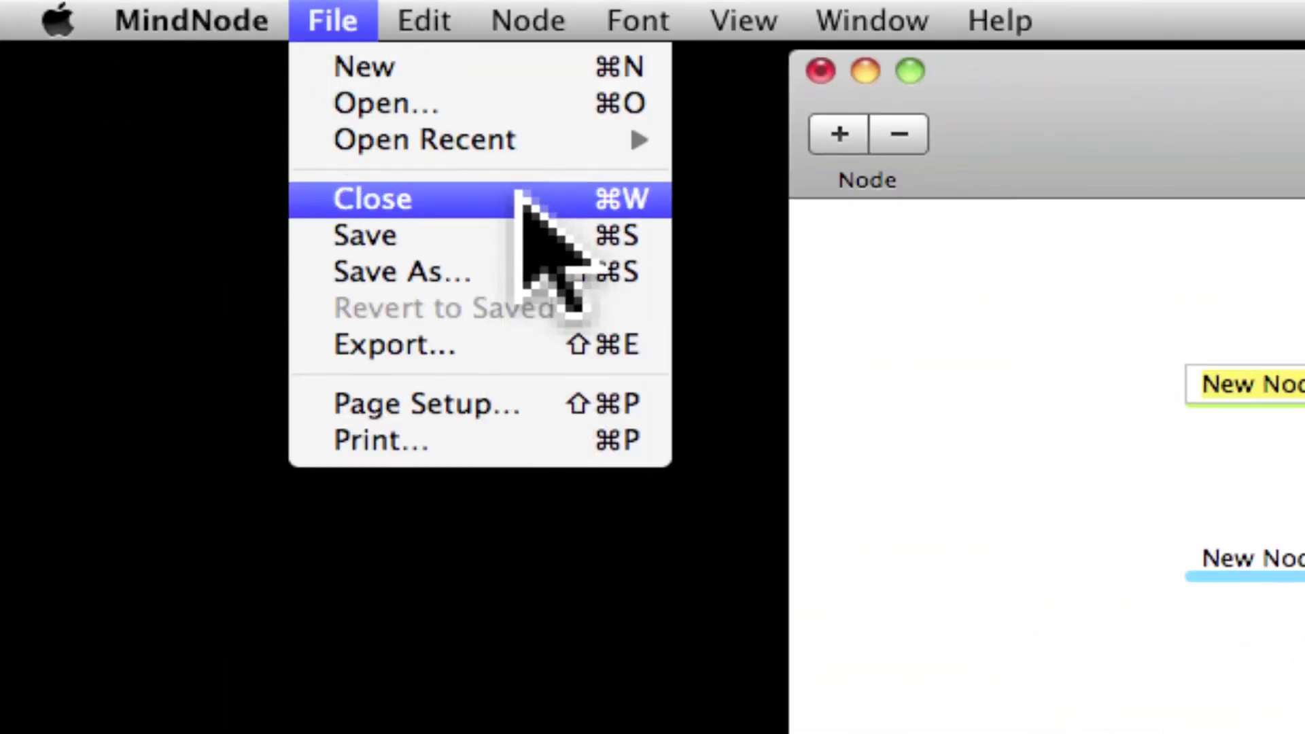
pyautogui.click(459, 267)
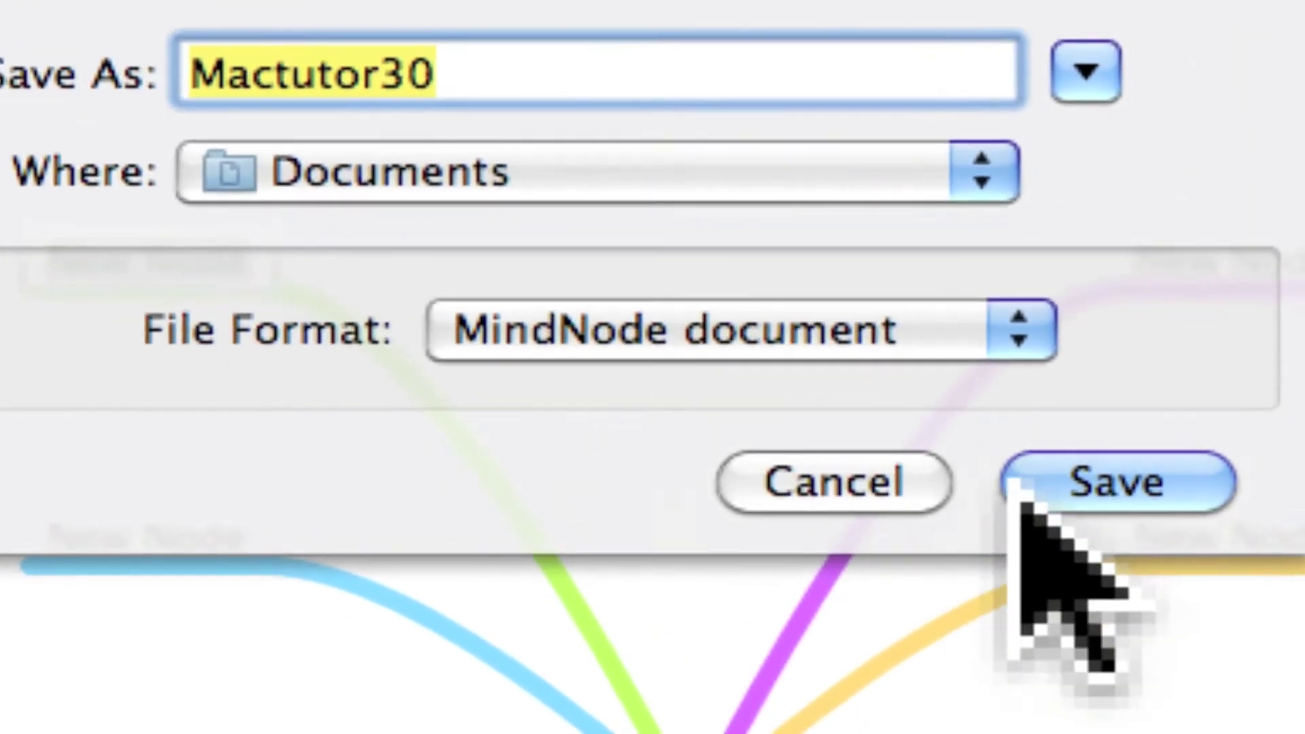
pyautogui.click(815, 476)
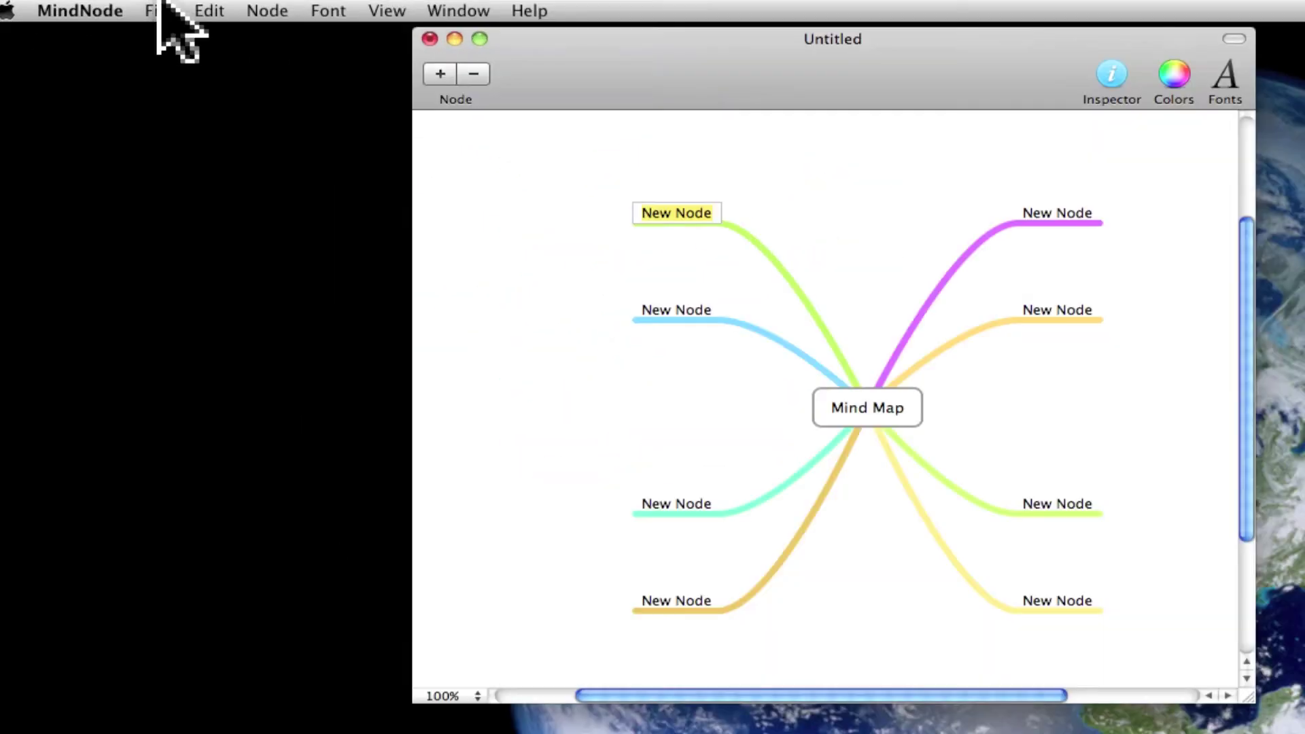
# Step: Export the mind map as a PDF document named Mactutor30 to the Documents folder
pyautogui.click(156, 10)
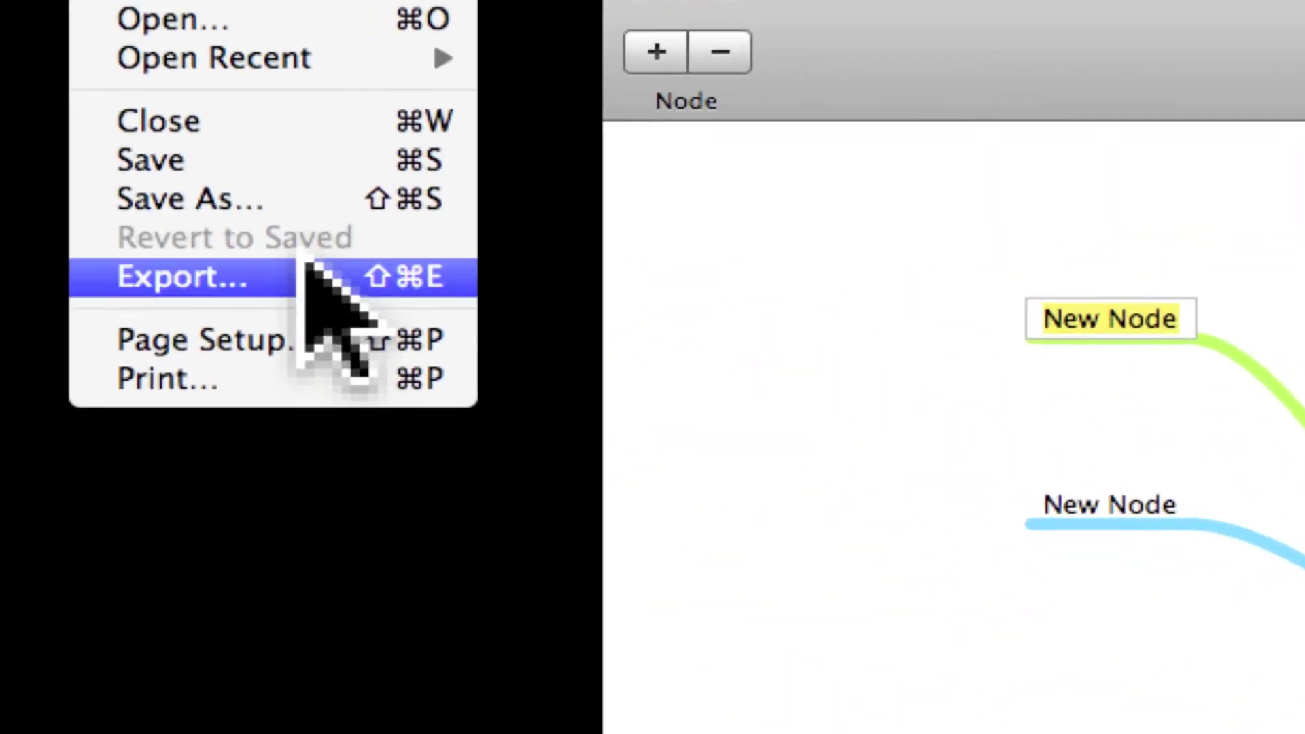
pyautogui.click(196, 213)
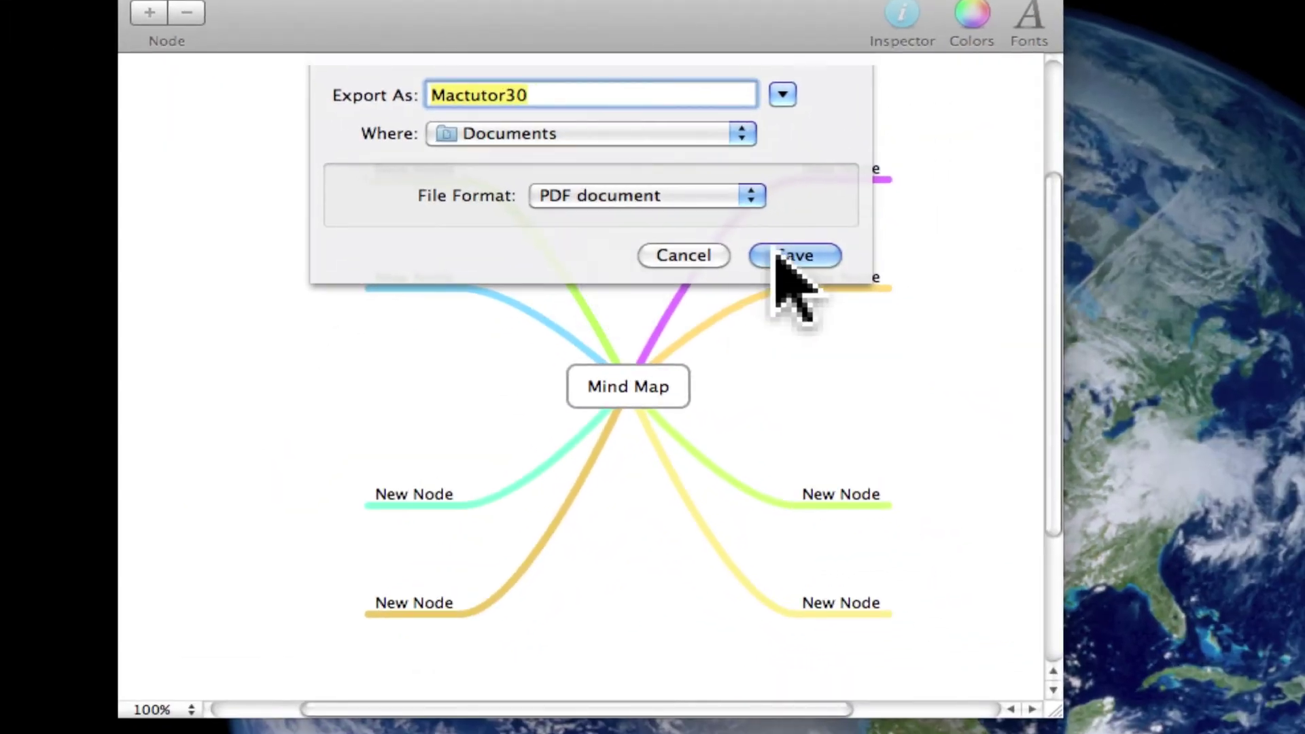
pyautogui.click(789, 255)
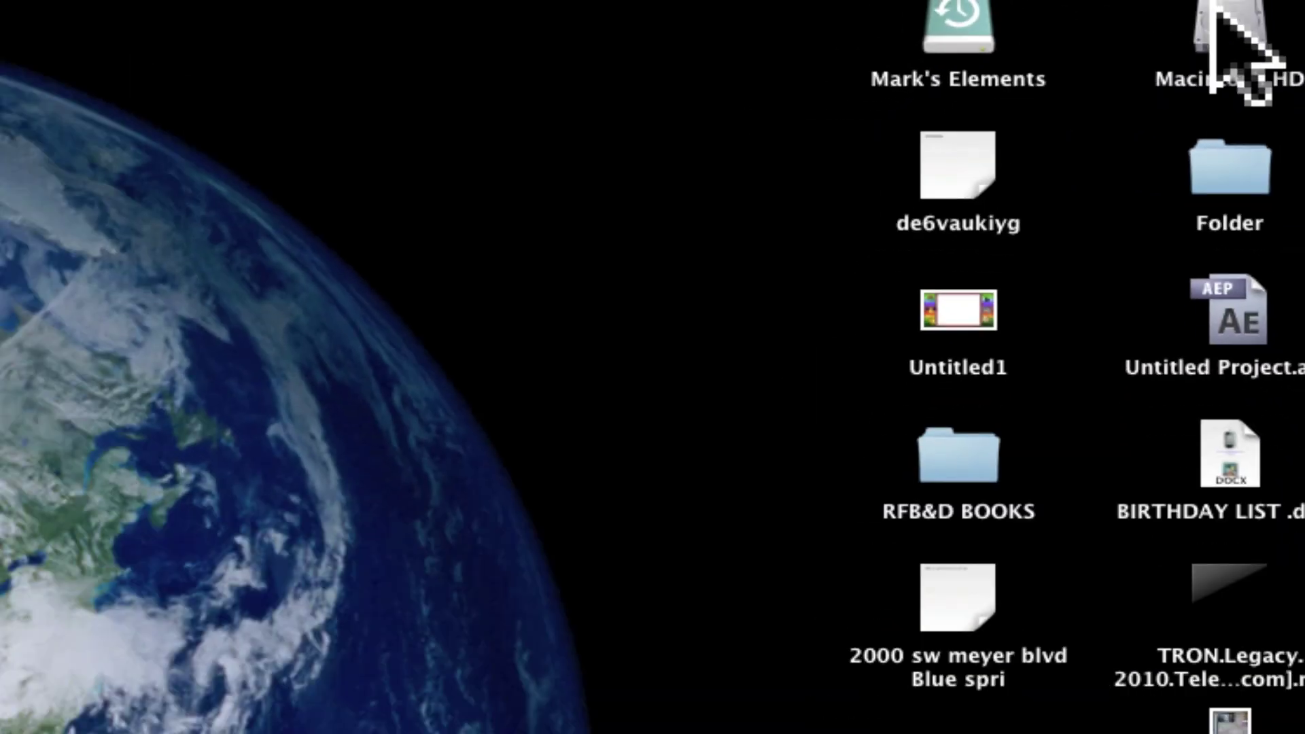
# Step: Open Macintosh HD in Finder and go to the Documents folder
pyautogui.doubleClick(1223, 24)
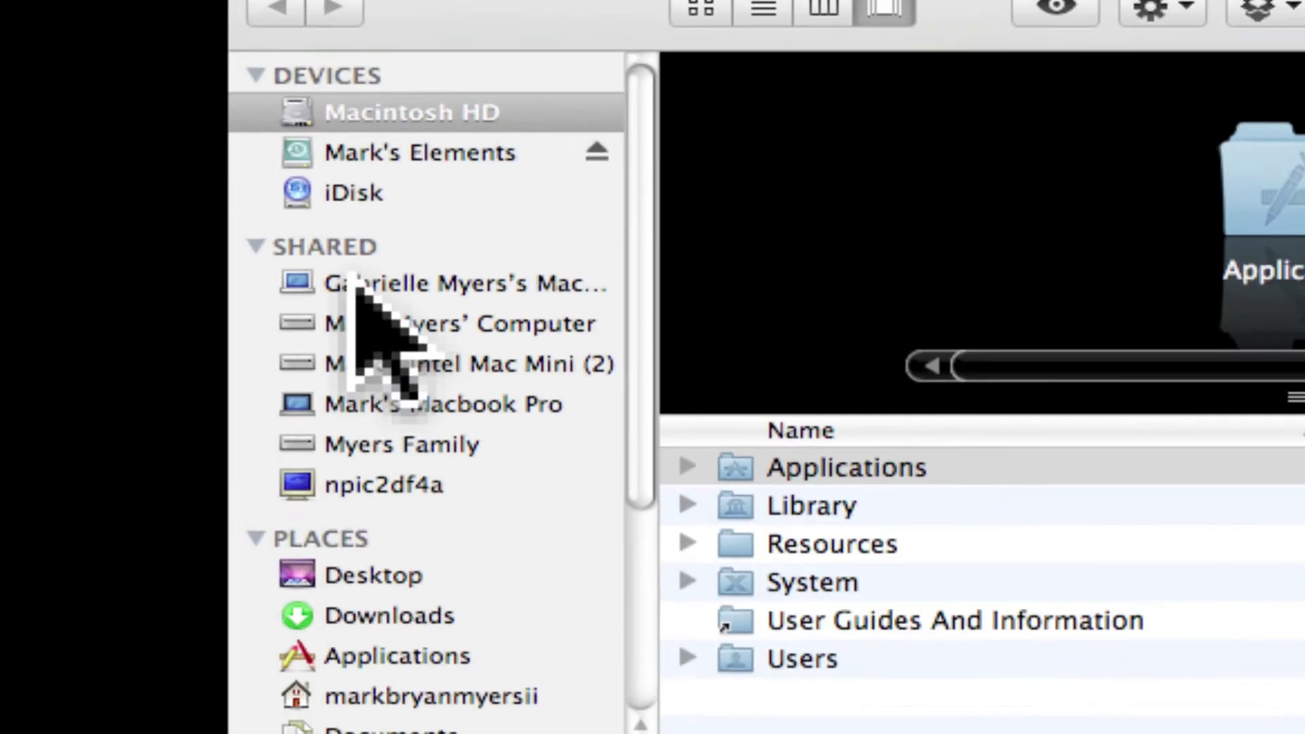
pyautogui.scroll(-5, 333, 425)
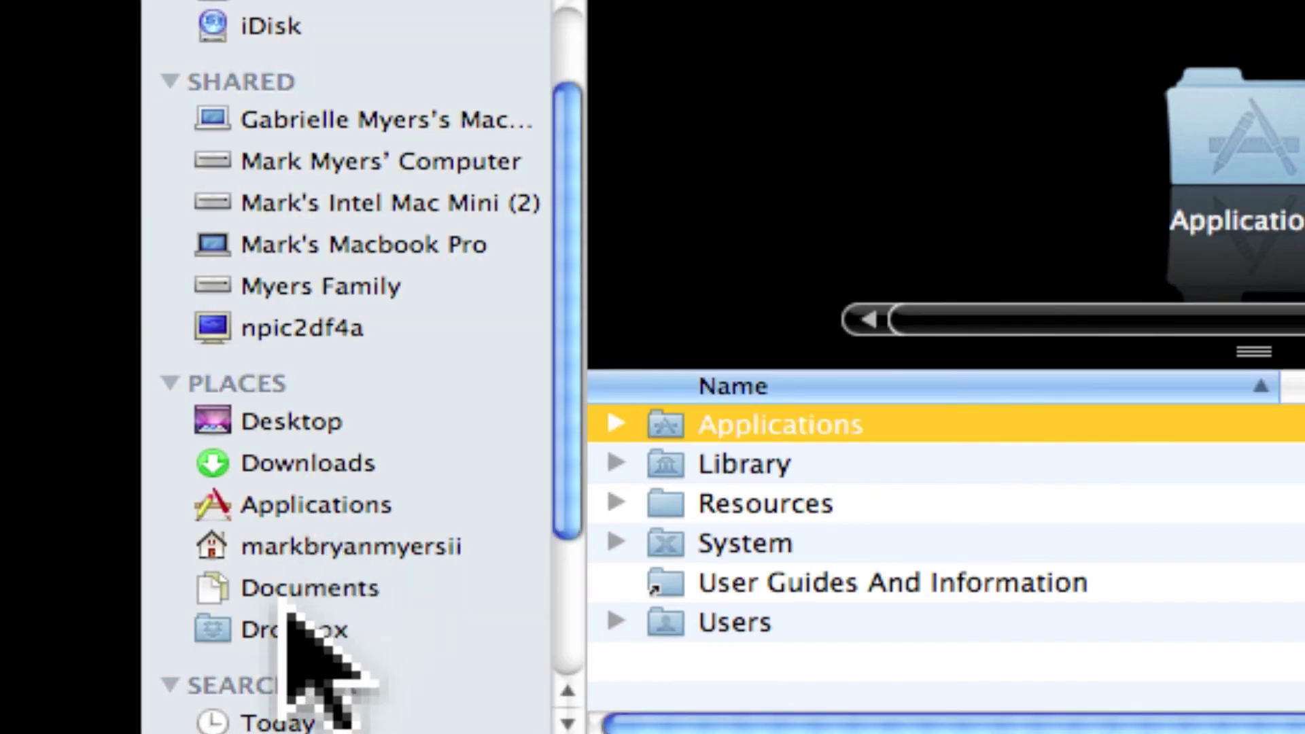
pyautogui.click(299, 577)
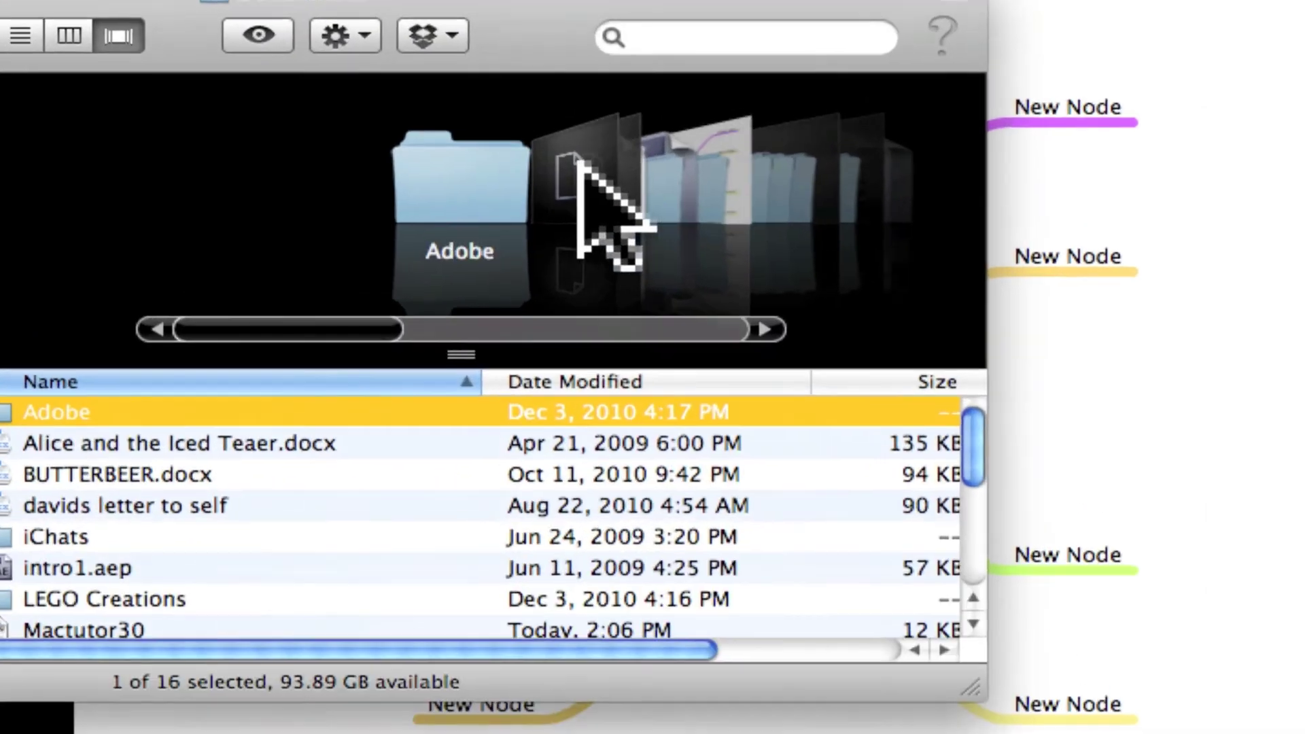
# Step: Browse the Documents files to the exported Mactutor30 PDF and open it in Preview
pyautogui.click(552, 165)
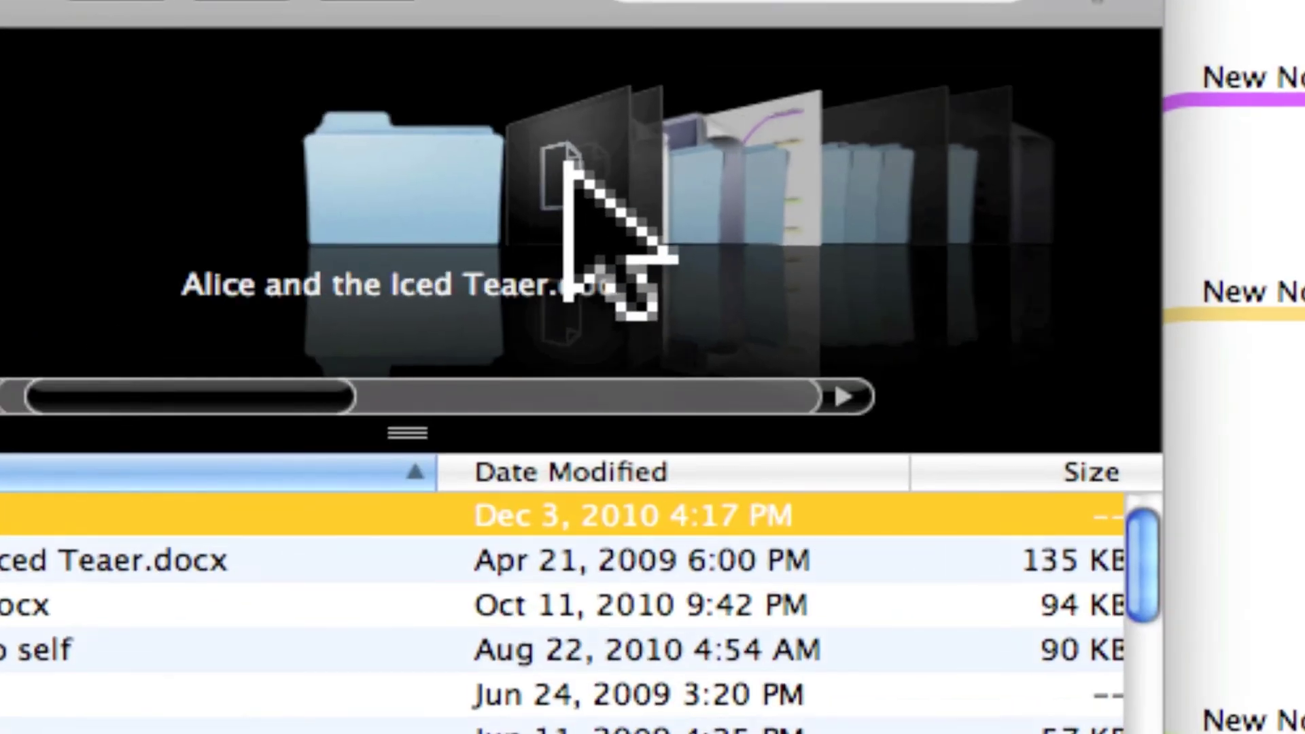
pyautogui.click(566, 165)
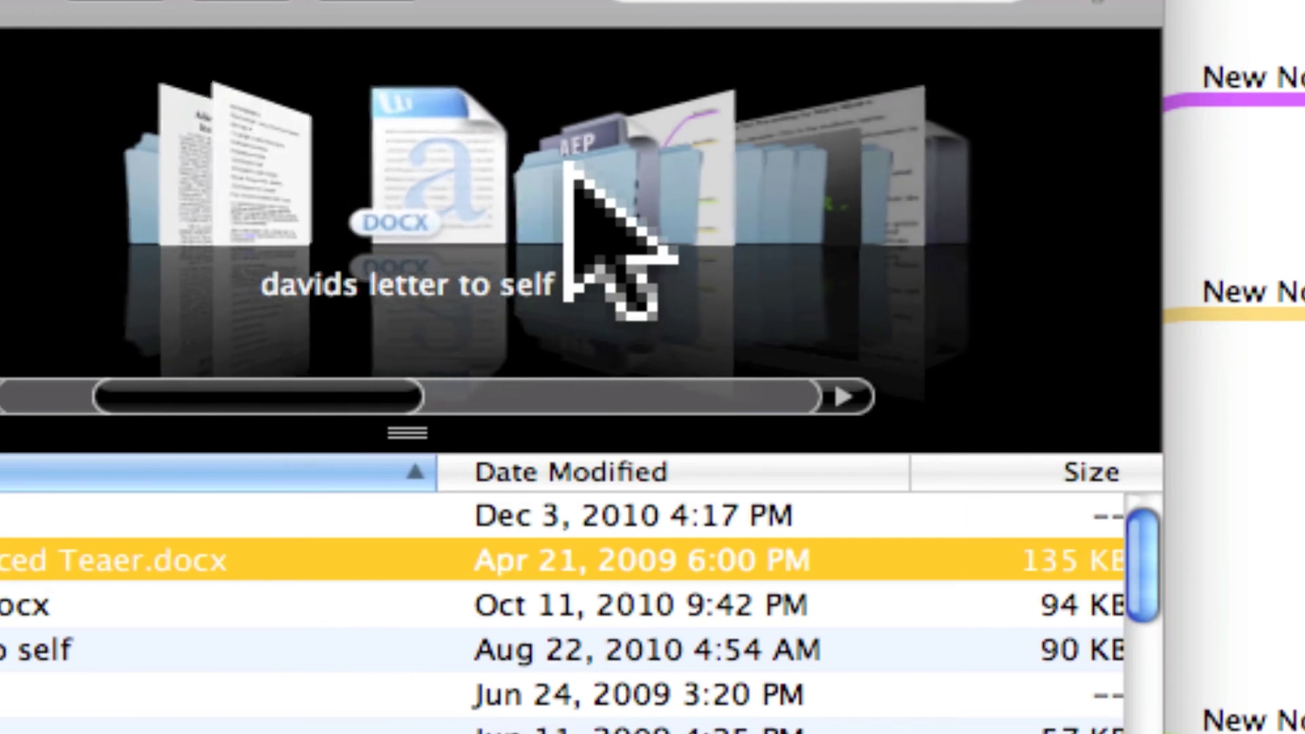
pyautogui.hscroll(5, 567, 166)
pyautogui.click(496, 174)
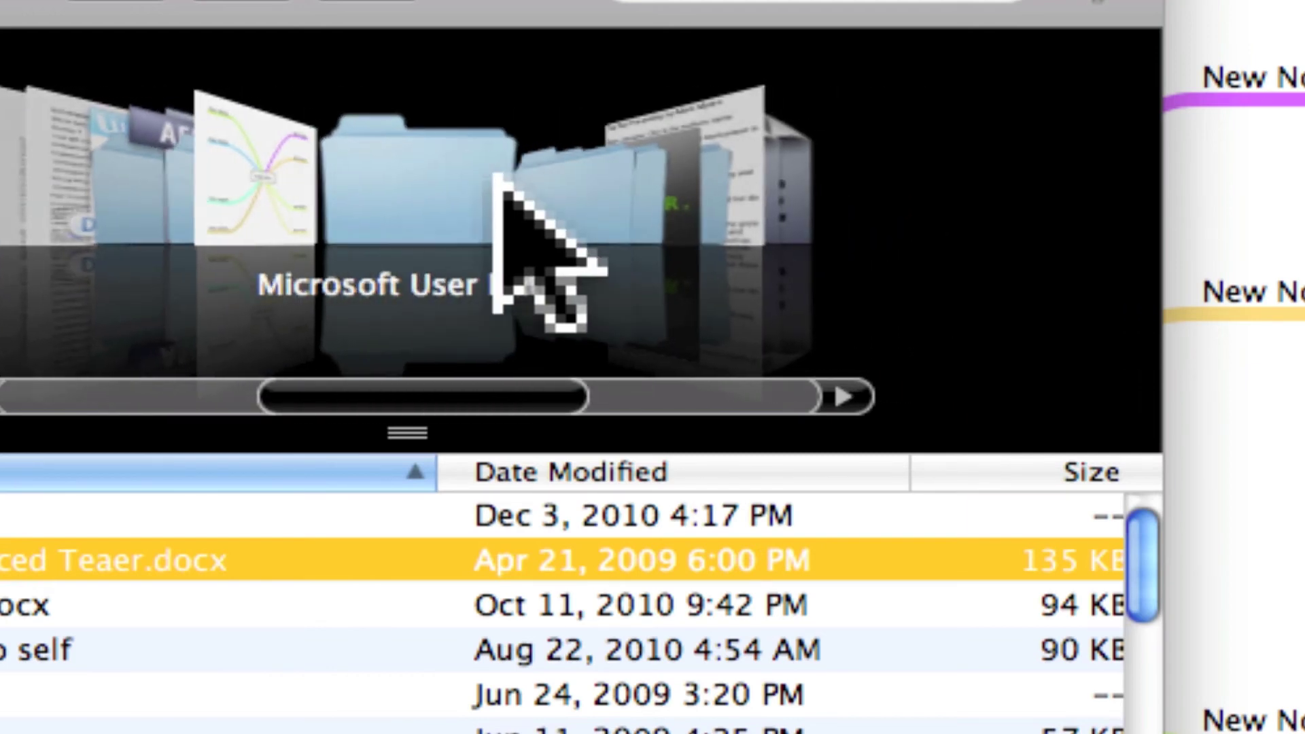
pyautogui.click(256, 214)
pyautogui.doubleClick(412, 178)
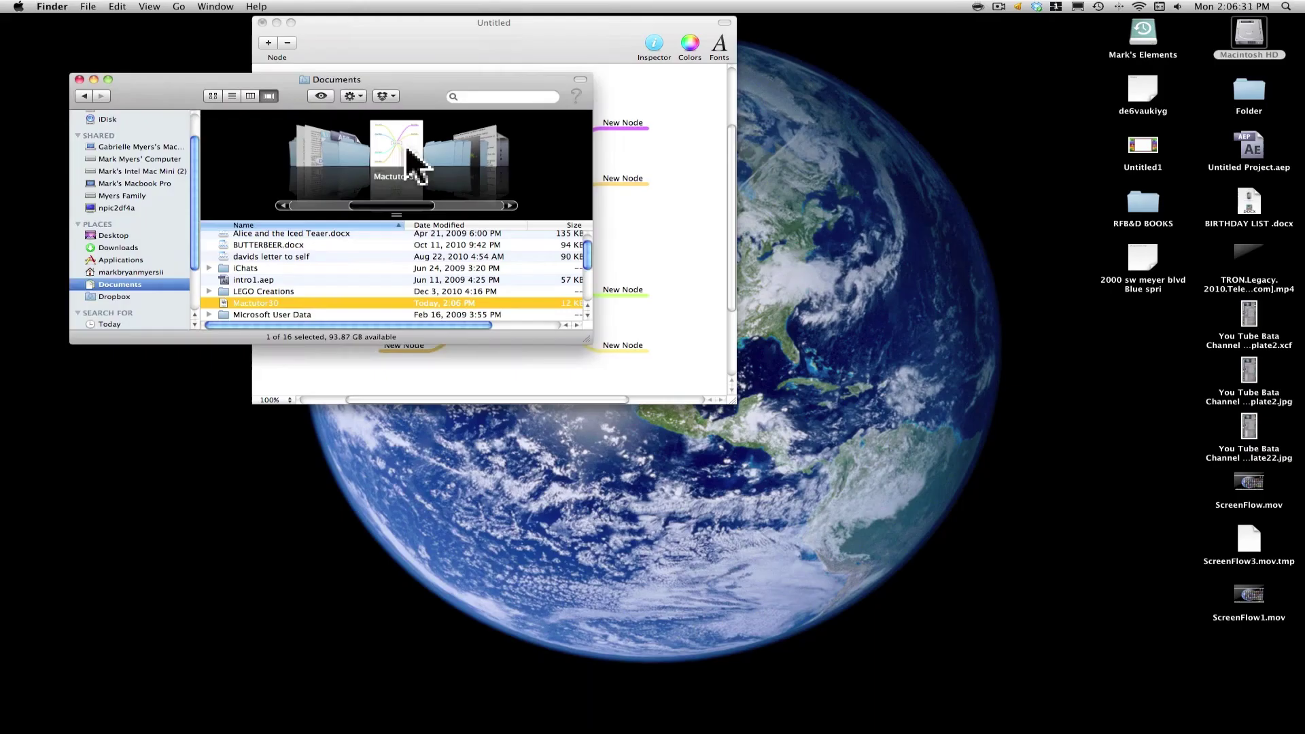
pyautogui.scroll(2, 146, 529)
pyautogui.doubleClick(242, 315)
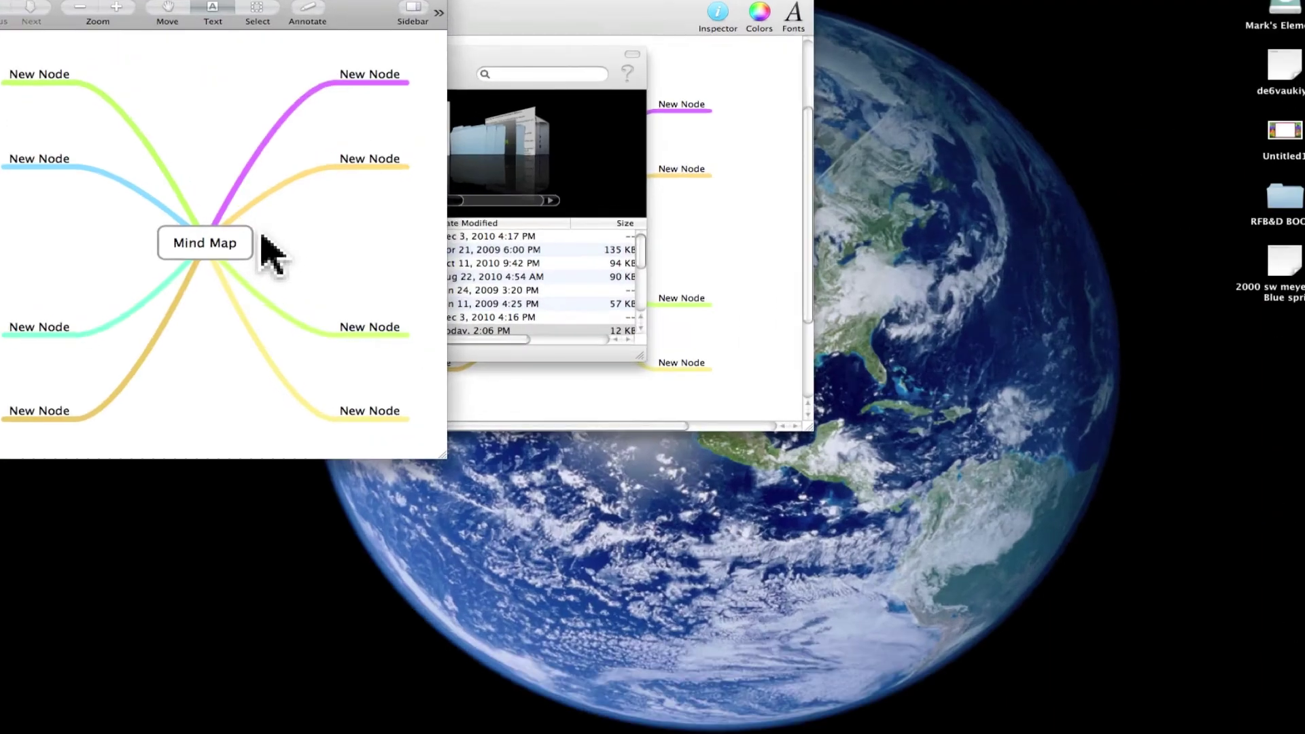
# Step: Close the PDF and the Documents window, and close the untitled mind map without saving its changes
pyautogui.click(27, 62)
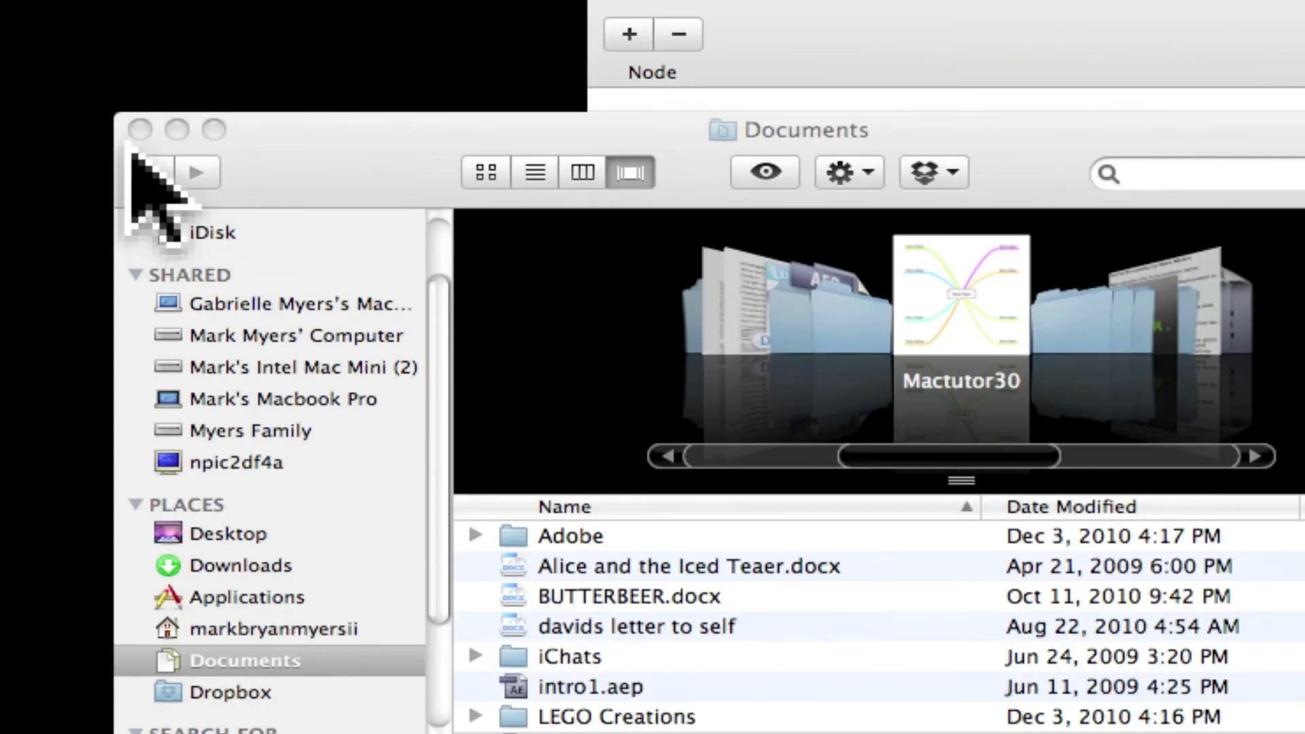
pyautogui.click(223, 228)
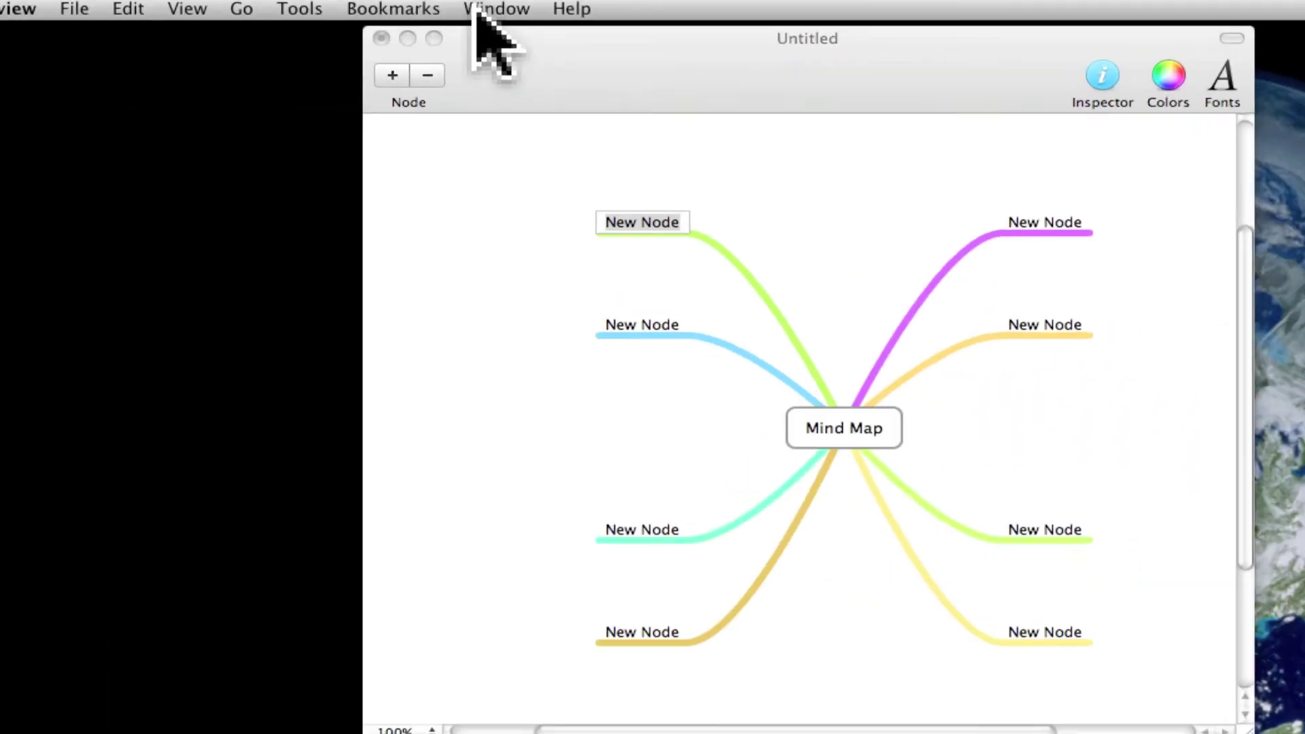
pyautogui.click(381, 38)
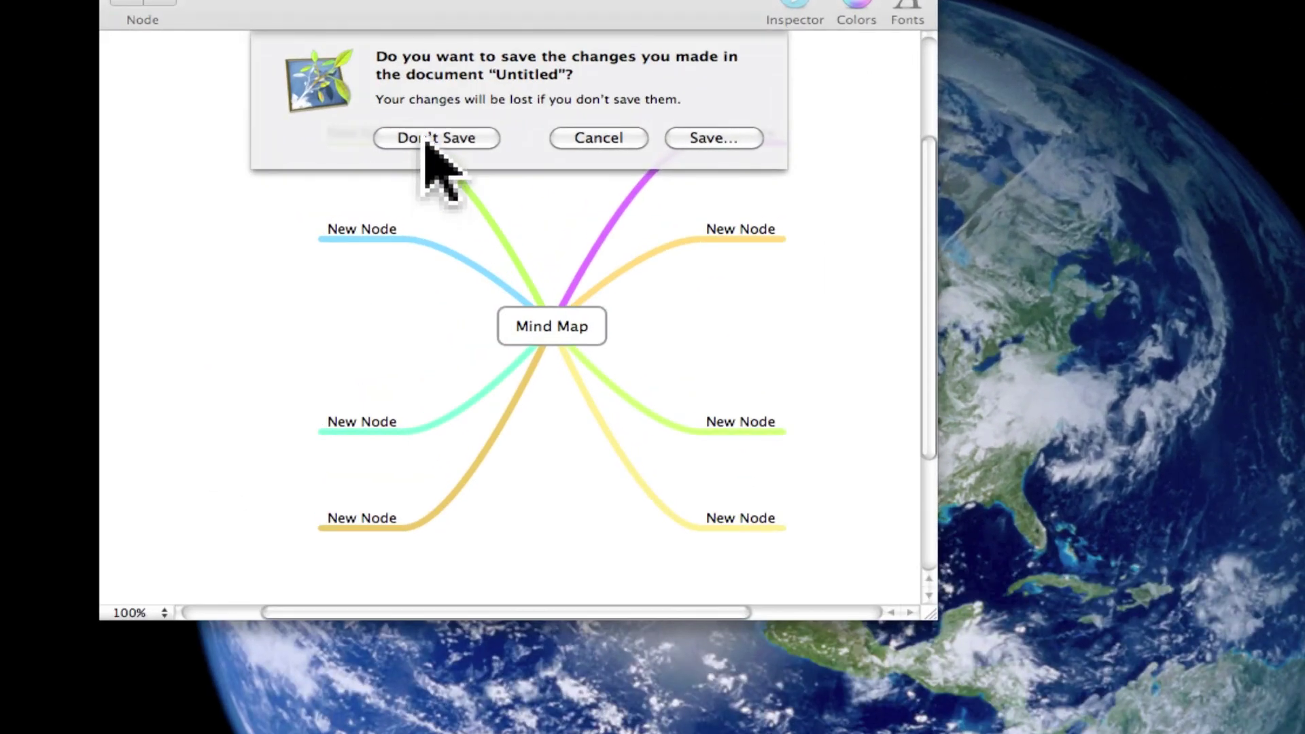
pyautogui.click(442, 125)
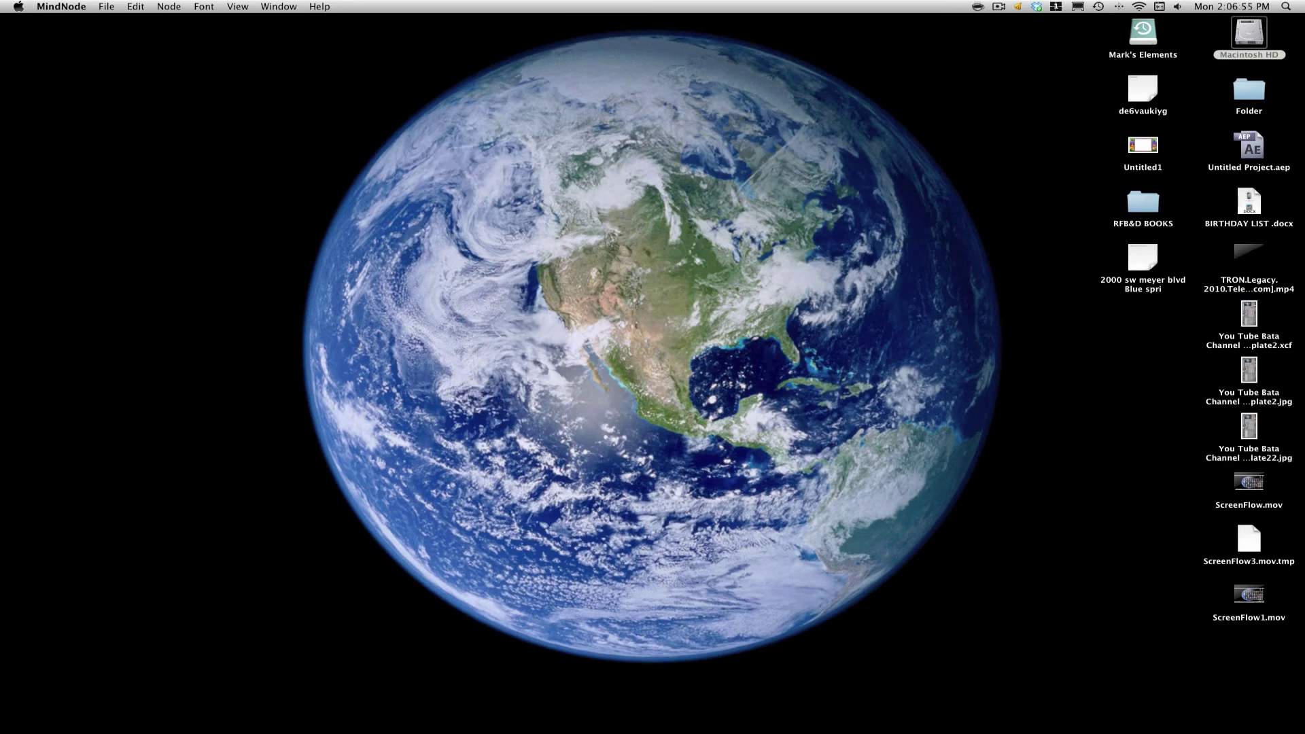
pyautogui.moveTo(240, 25); pyautogui.dragTo(1052, 686)
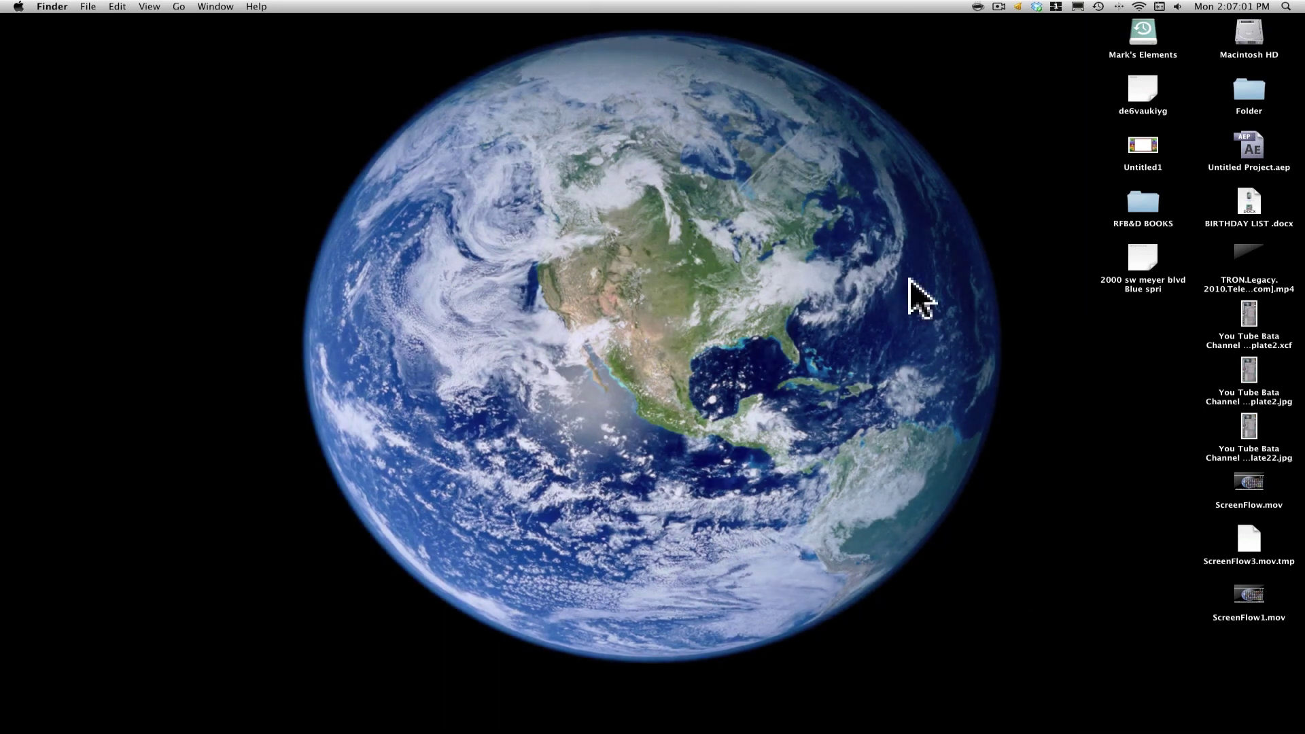